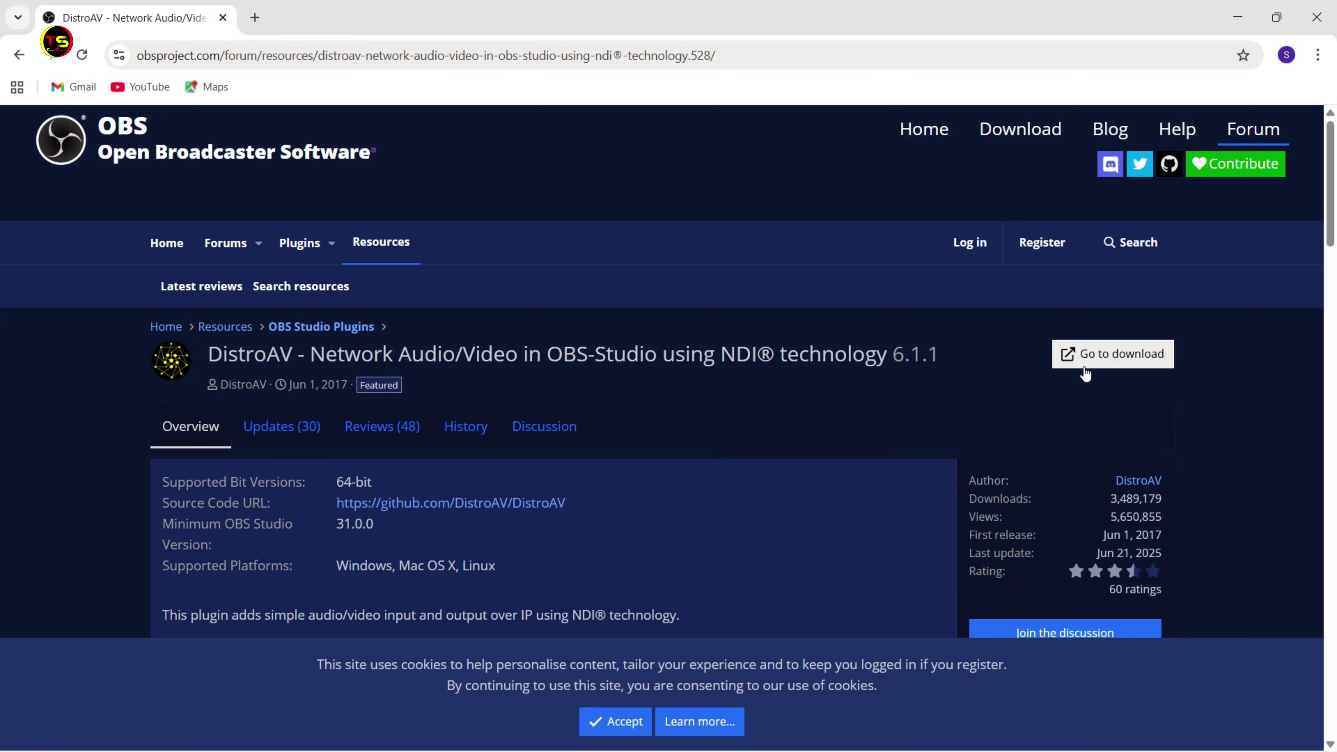
Step: Go to the DistroAV 6.1.1 download page on GitHub and download distroav-6.1.1-windows-x64-Installer.exe
left_click(1125, 364)
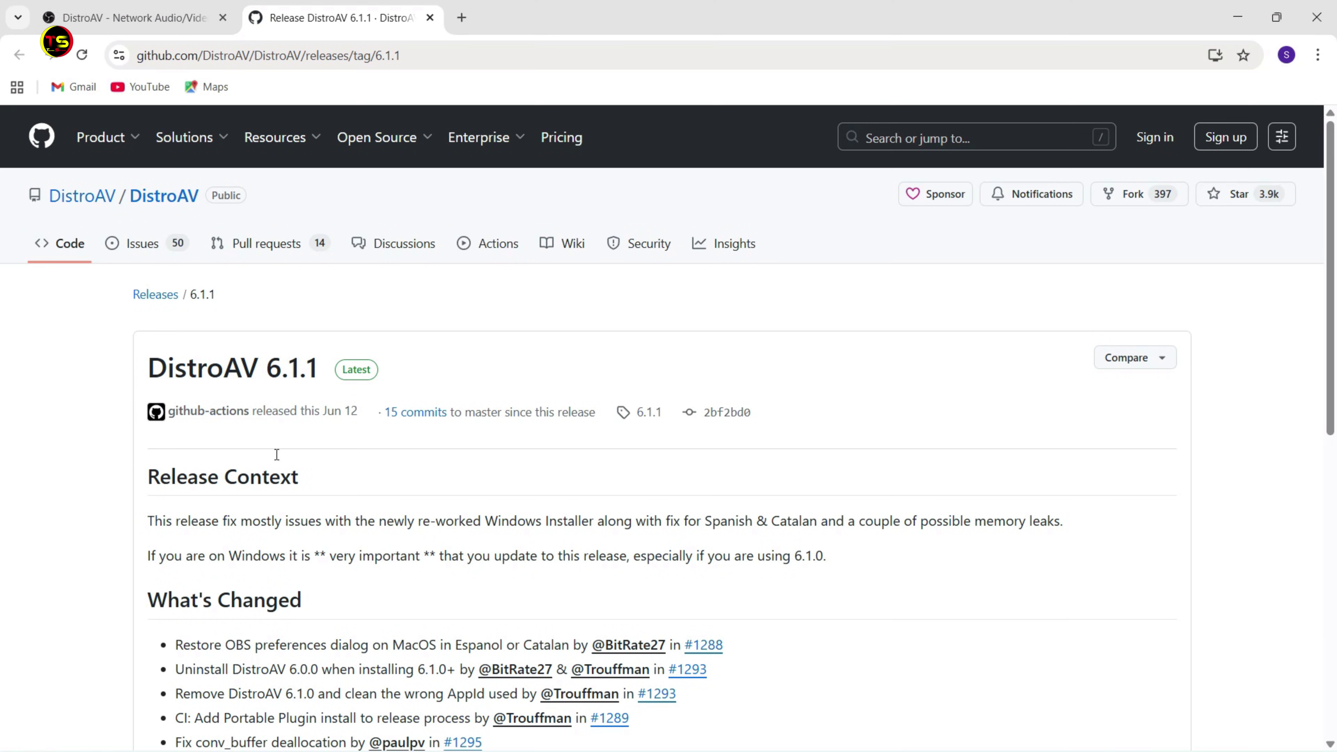
scroll(726, 466, "down", 5)
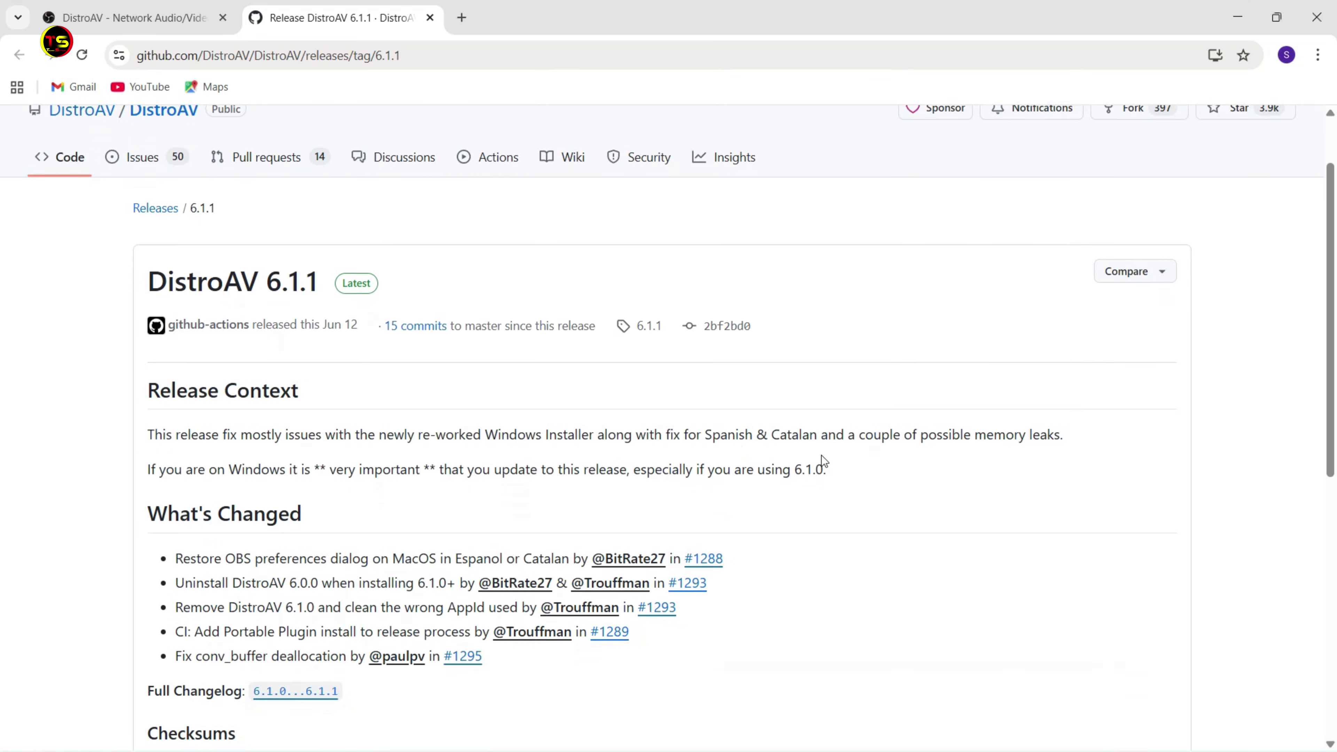
scroll(914, 518, "down", 10)
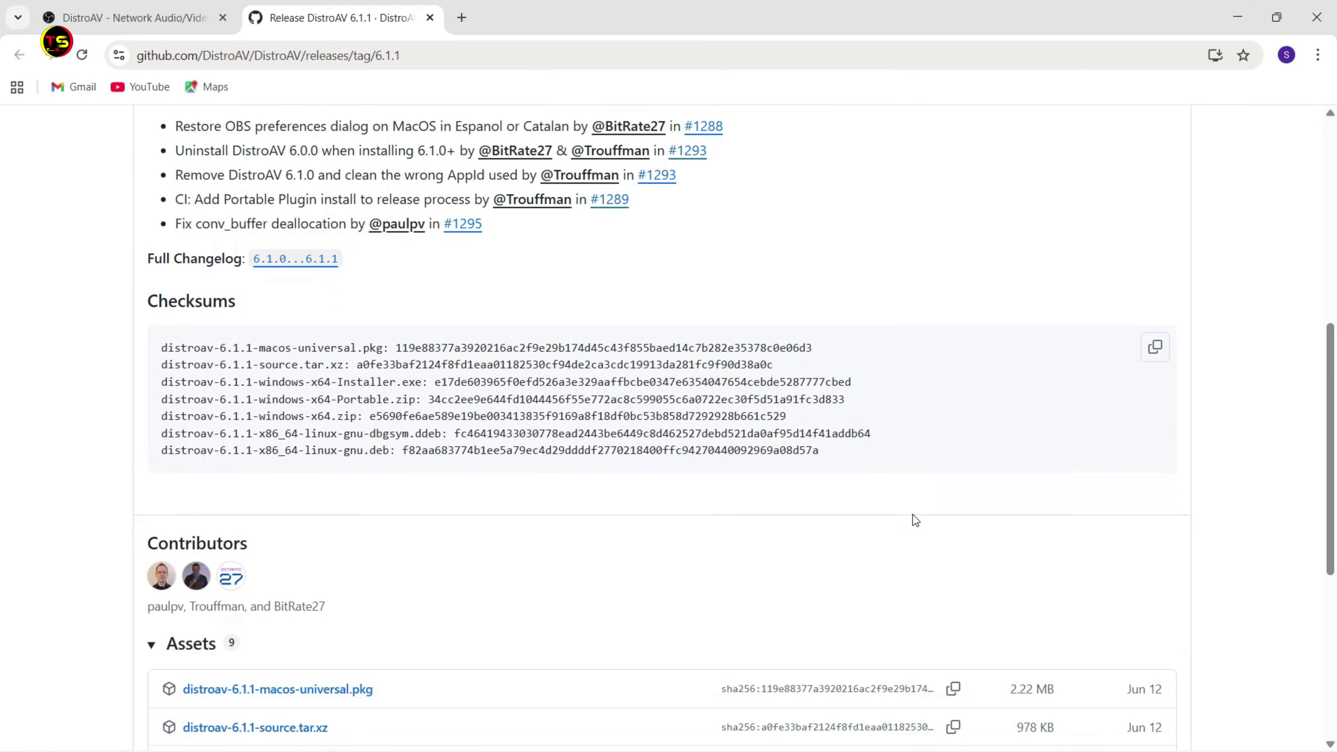
scroll(912, 514, "down", 2)
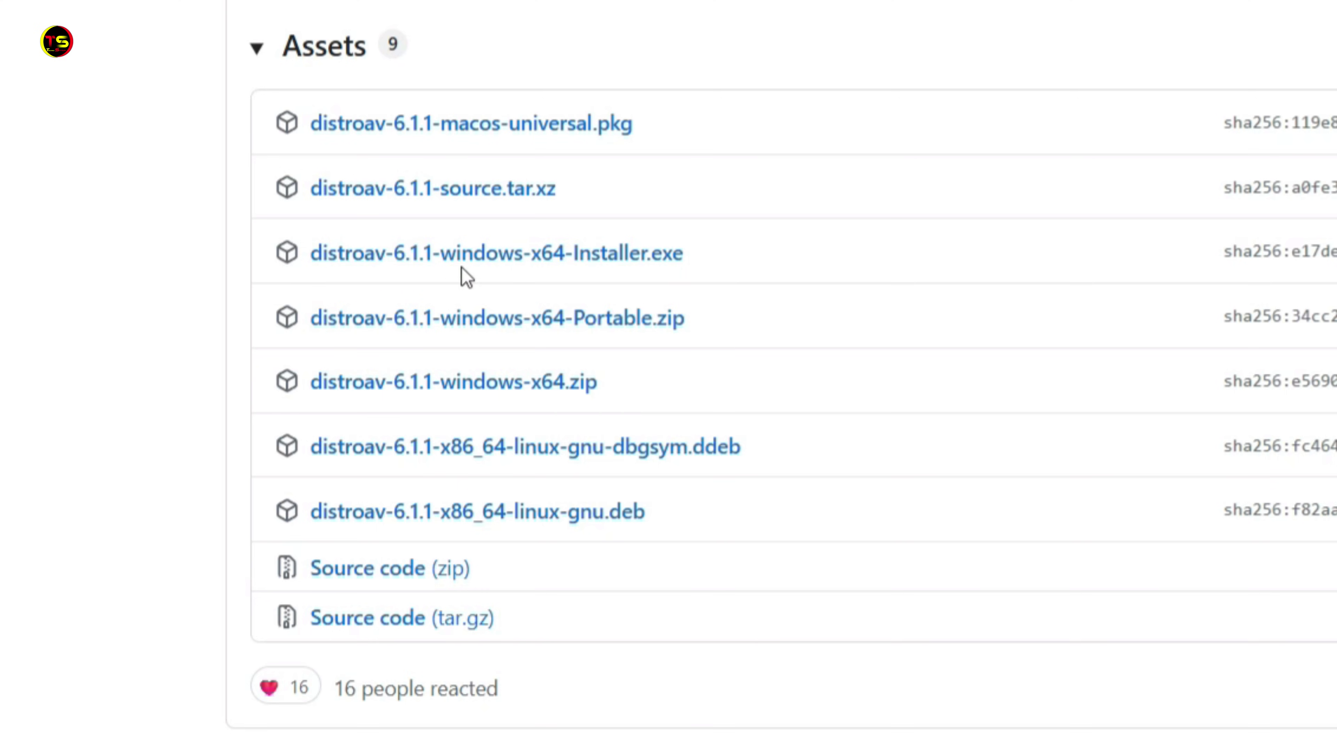
left_click(509, 258)
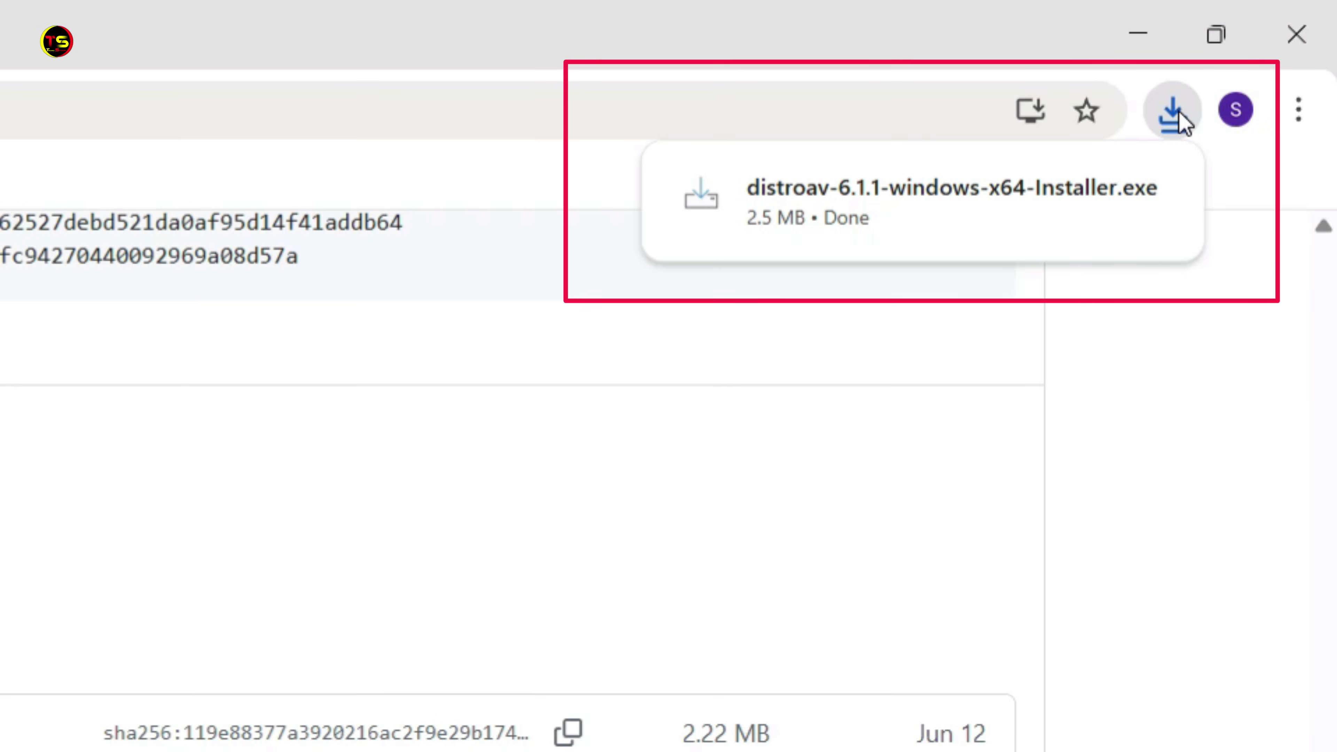
Step: Run the downloaded installer and install DistroAV in C:\ProgramData\obs-studio\plugins\distroav, with OBS-NDI plugin removal and the Windows Firewall allowance
mouse_move(1018, 205)
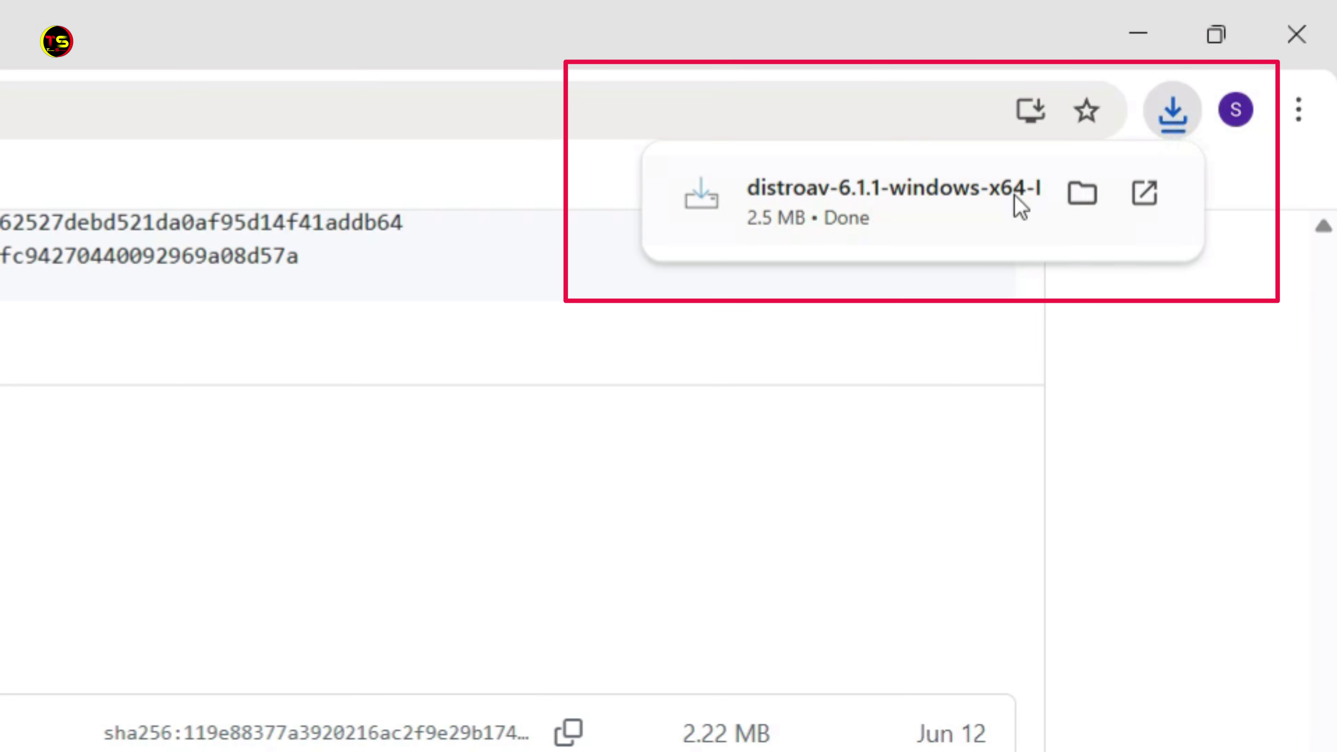
left_click(1084, 202)
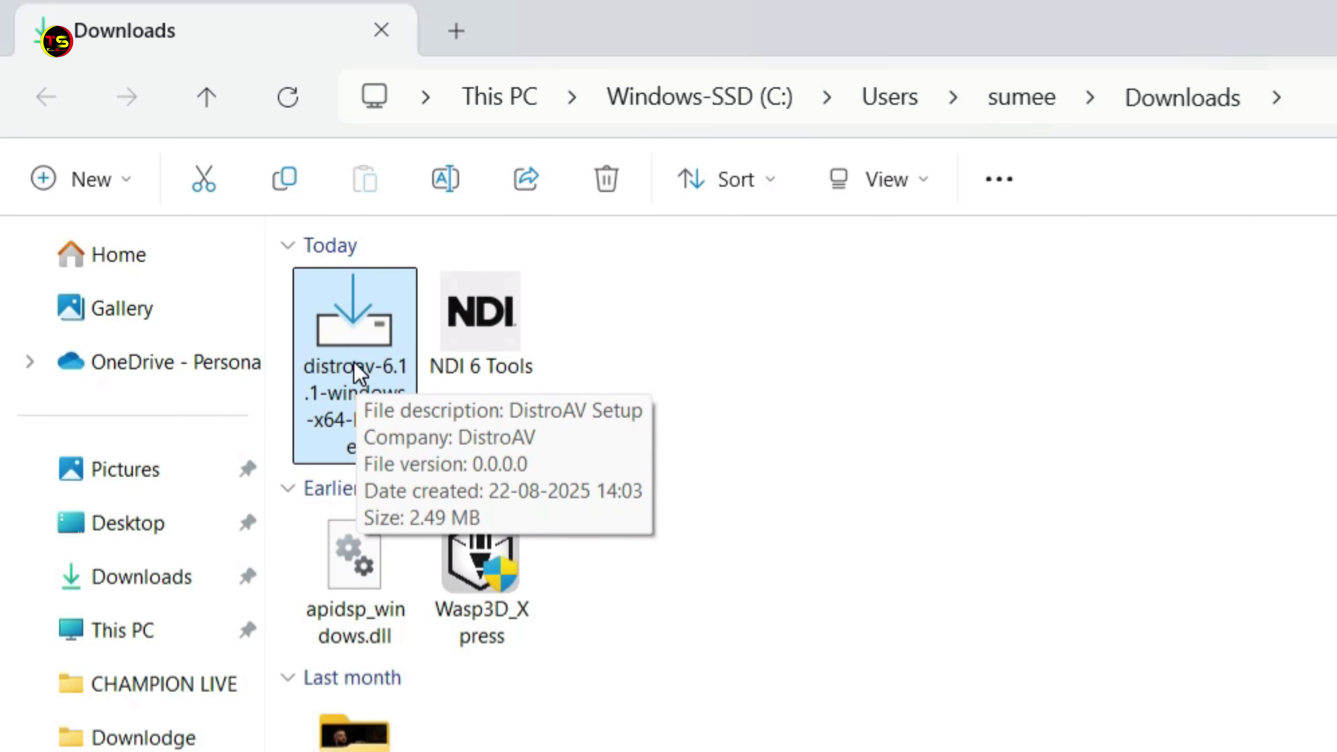
double_click(350, 366)
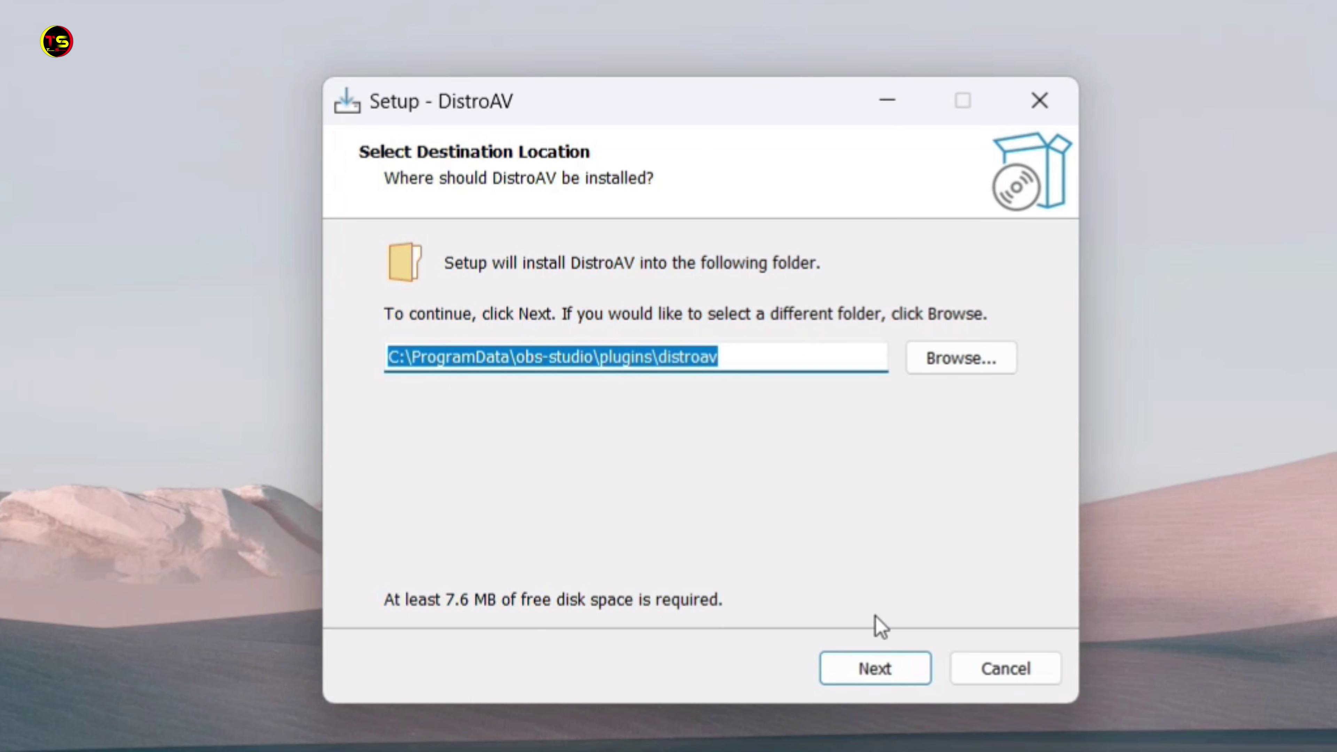
left_click(880, 675)
left_click(866, 679)
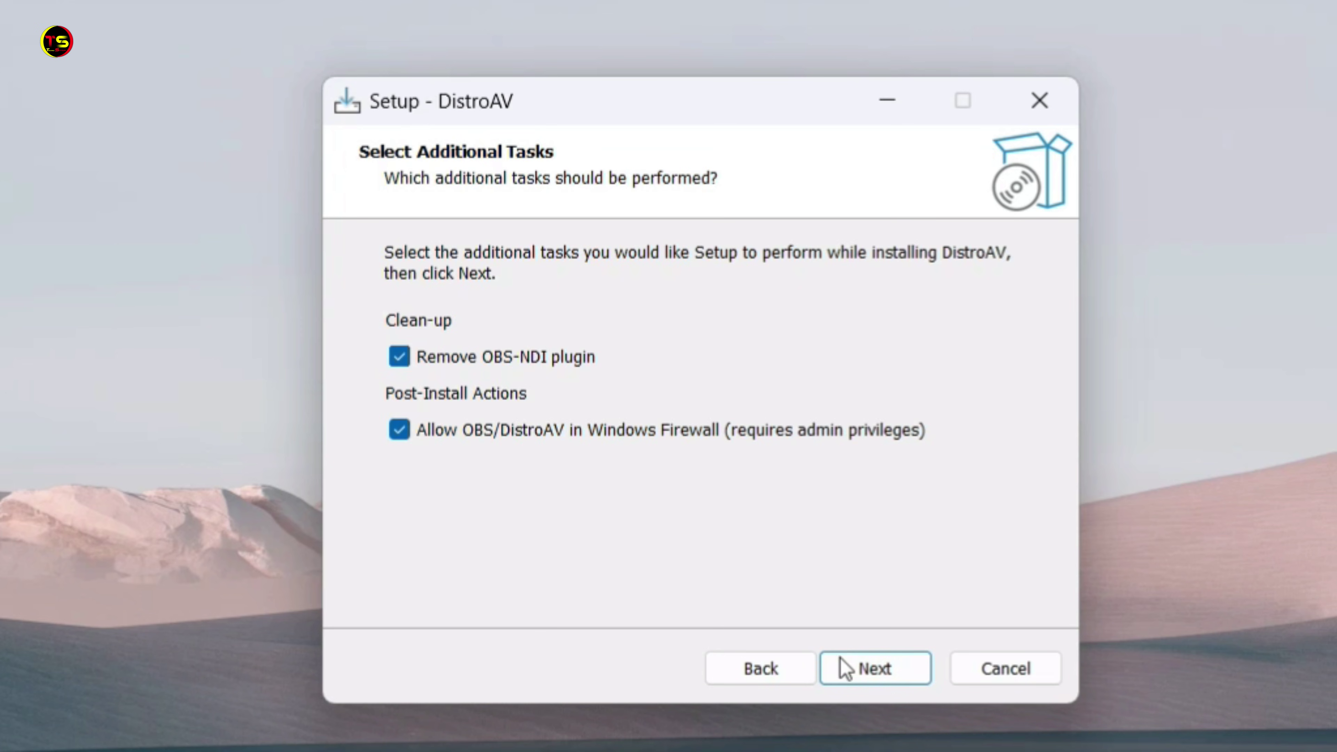
left_click(865, 679)
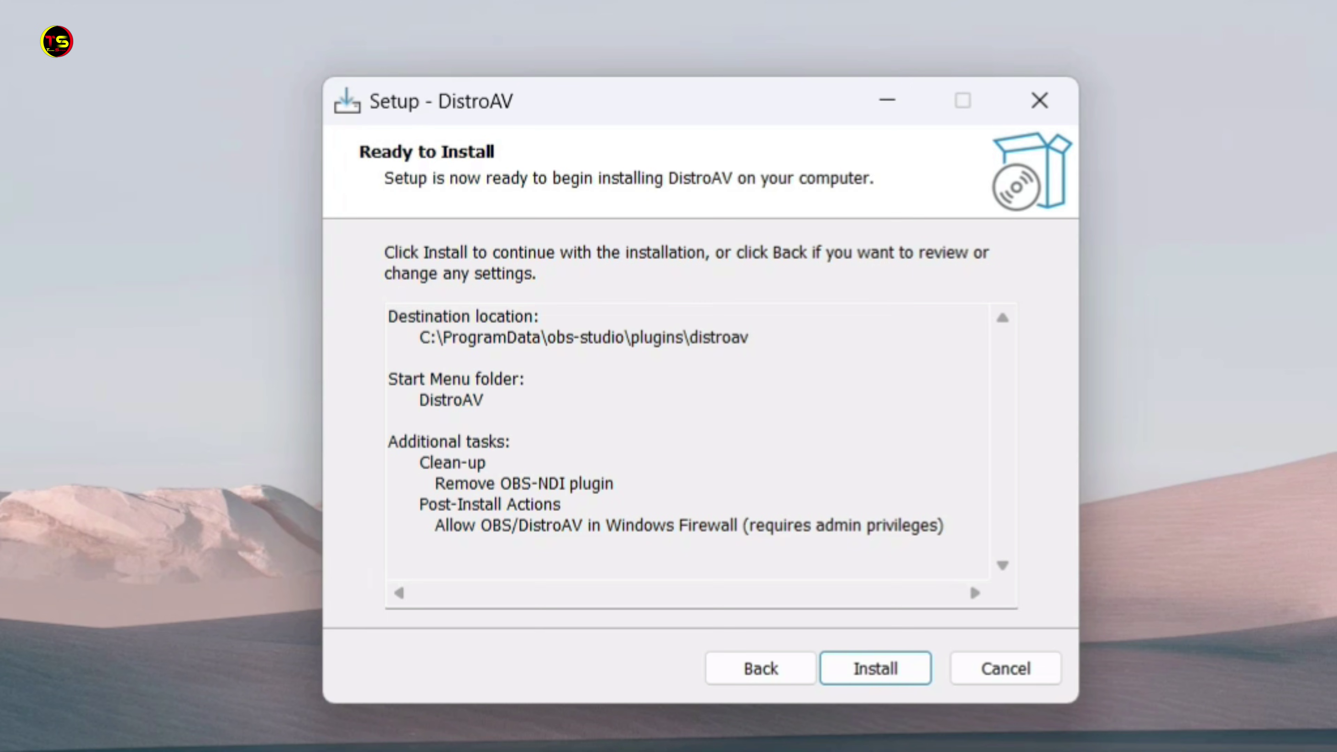
left_click(870, 682)
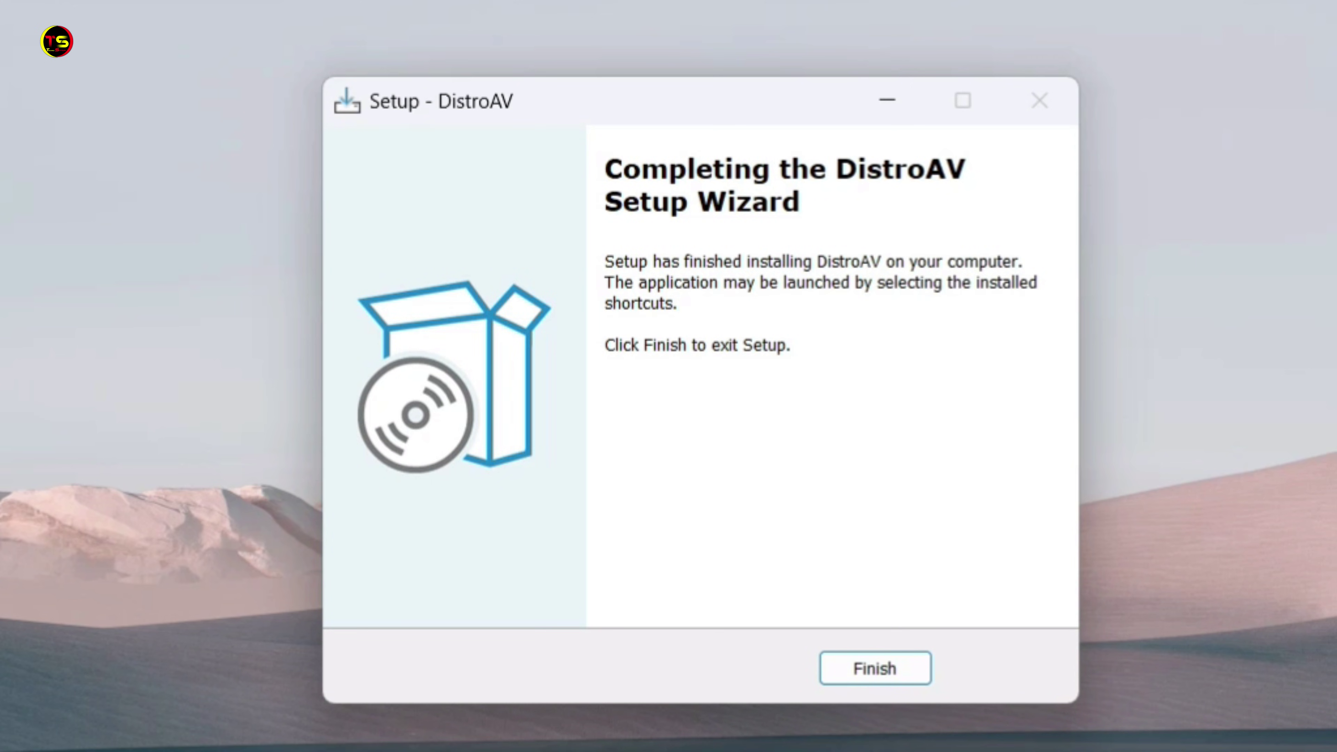
left_click(863, 680)
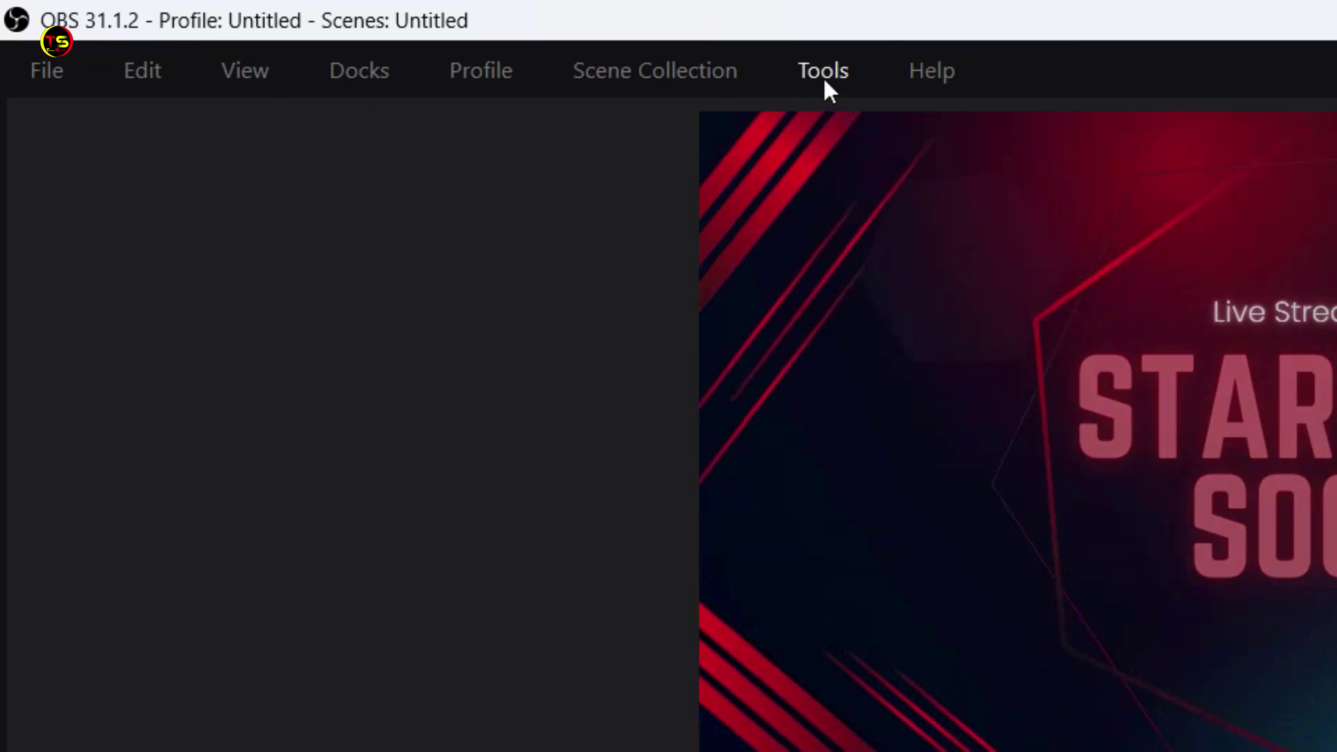
Step: Switch to OBS Studio and check whether DistroAV NDI Settings and the NDI Source type are available
left_click(824, 70)
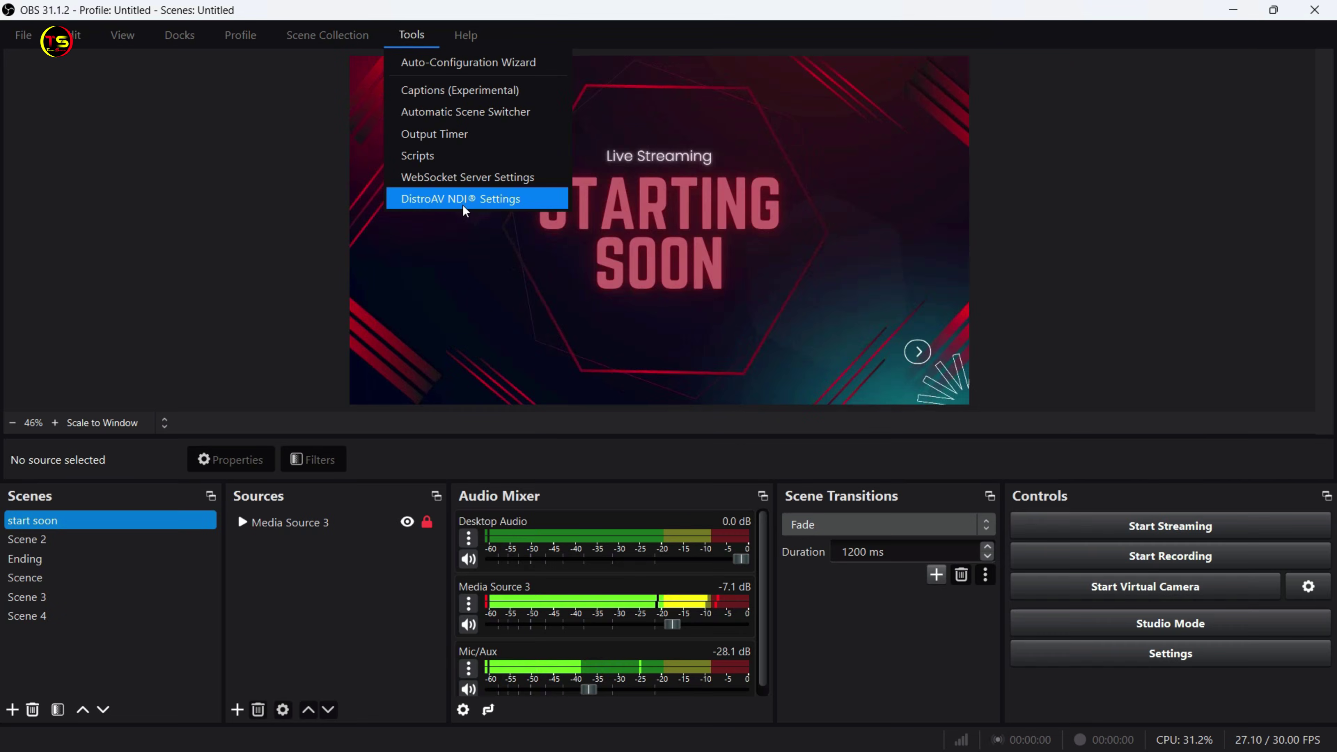
left_click(211, 286)
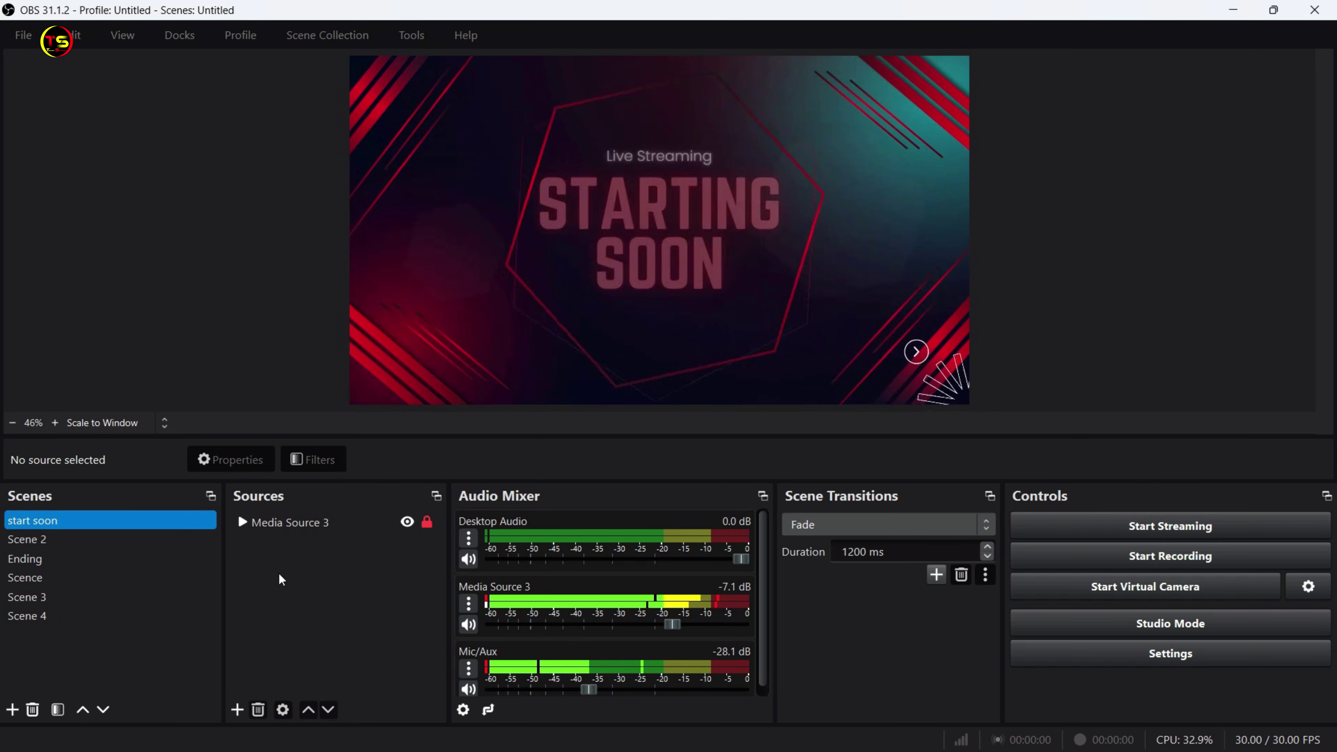
left_click(236, 709)
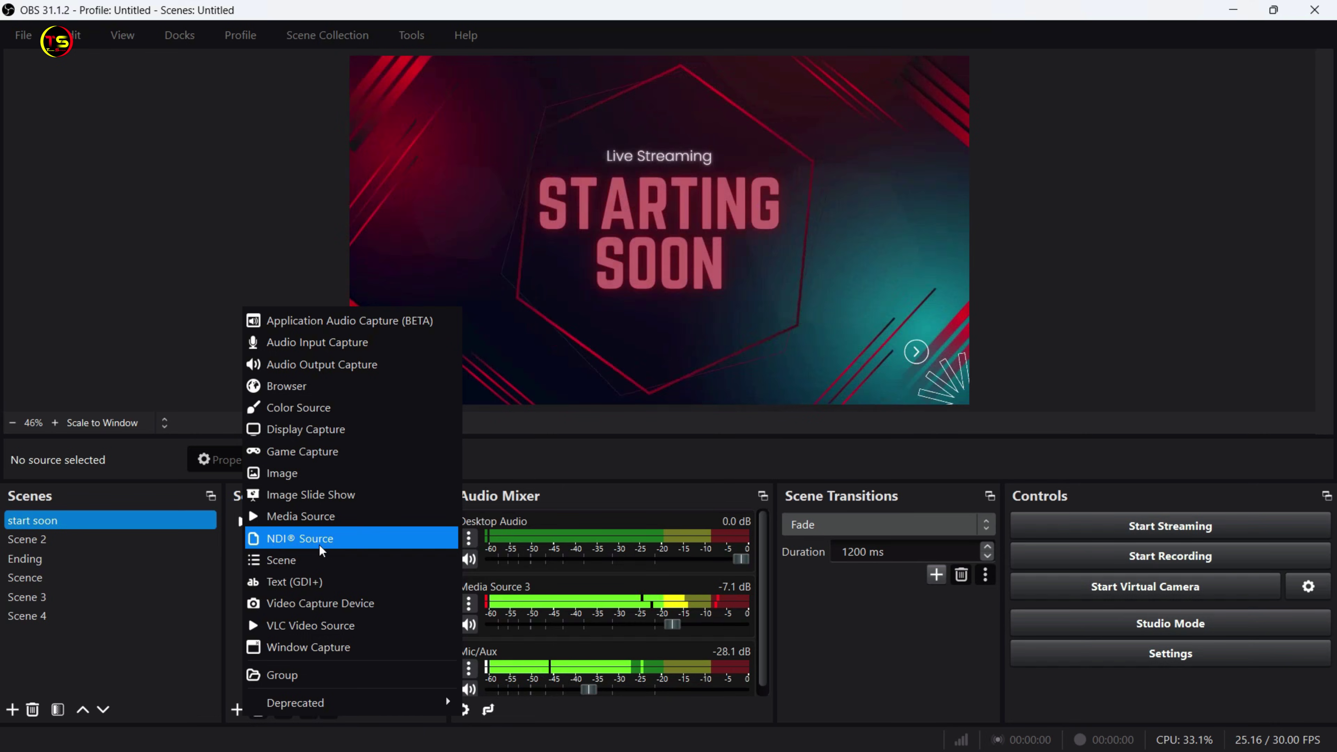
left_click(166, 616)
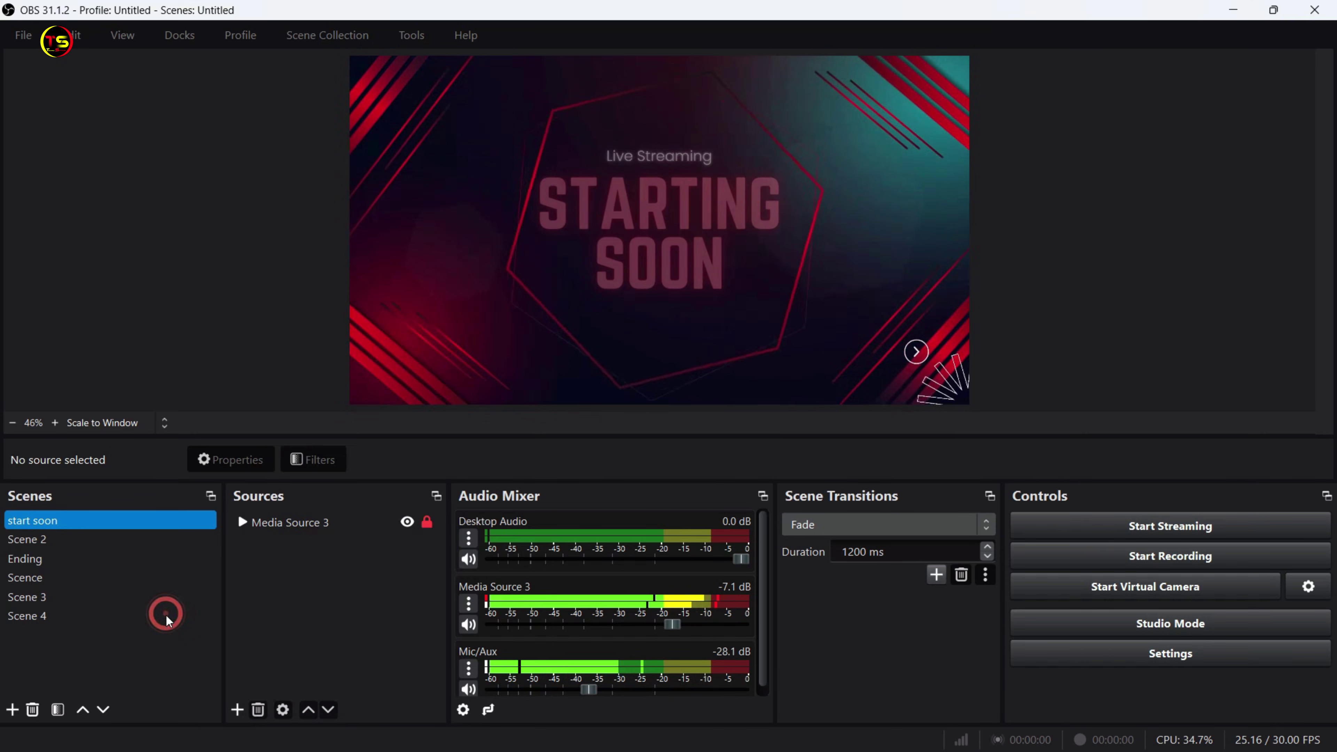
Step: Switch to Scene 4 and name the laptop's DistroAV NDI main output "OBS laptop" and preview output "OBS Preview laptop"
left_click(166, 615)
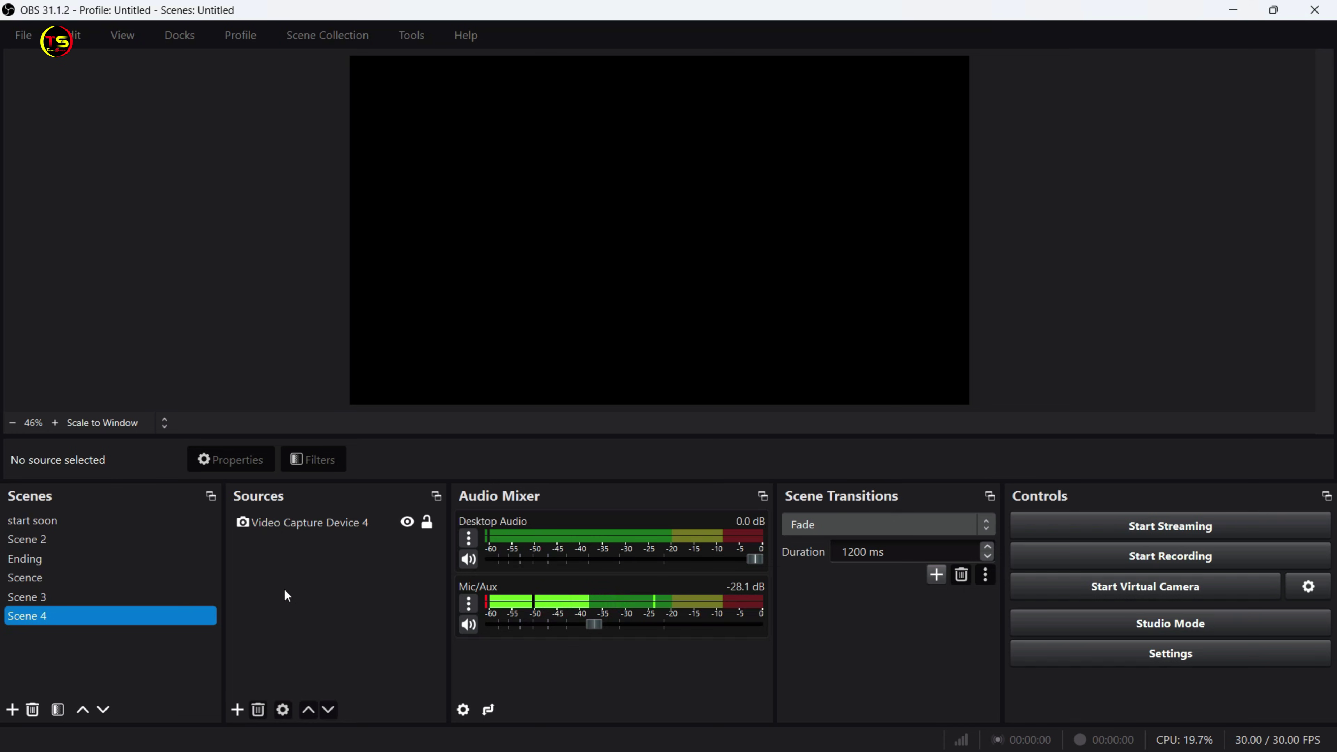
left_click(411, 34)
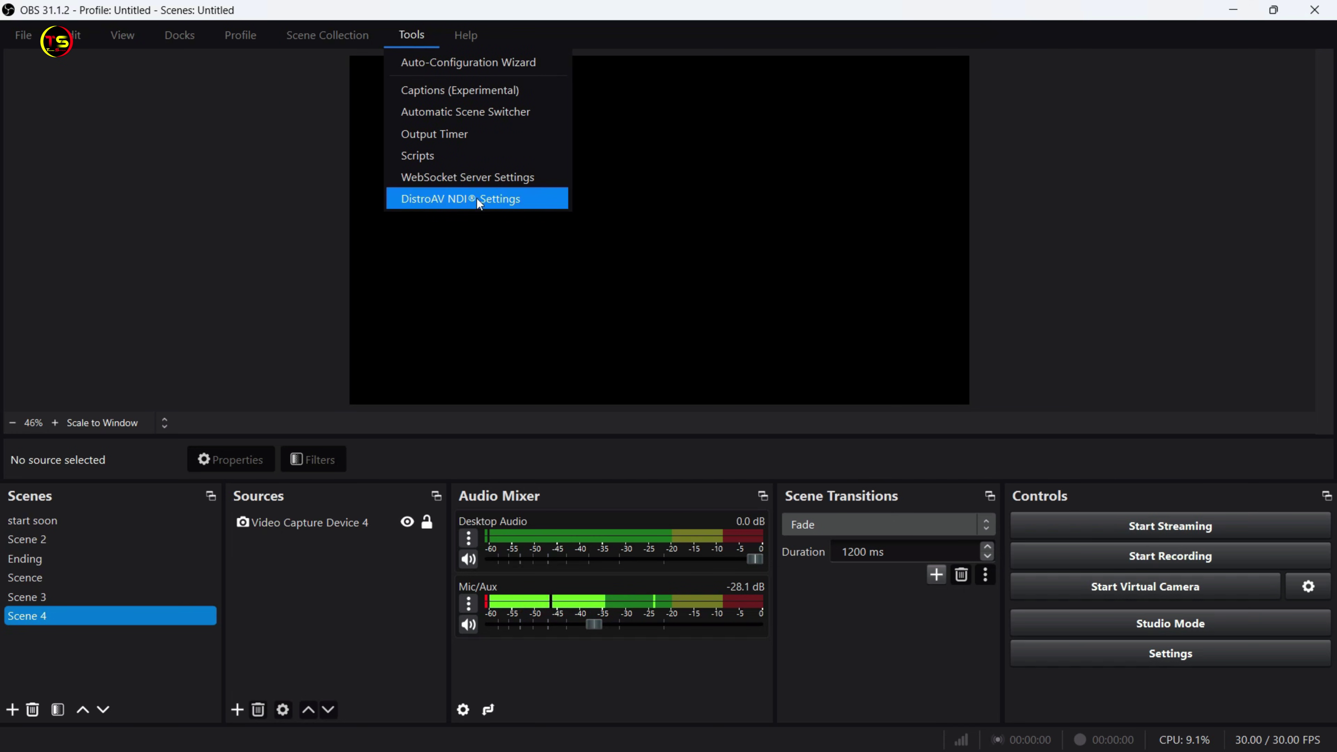
left_click(451, 202)
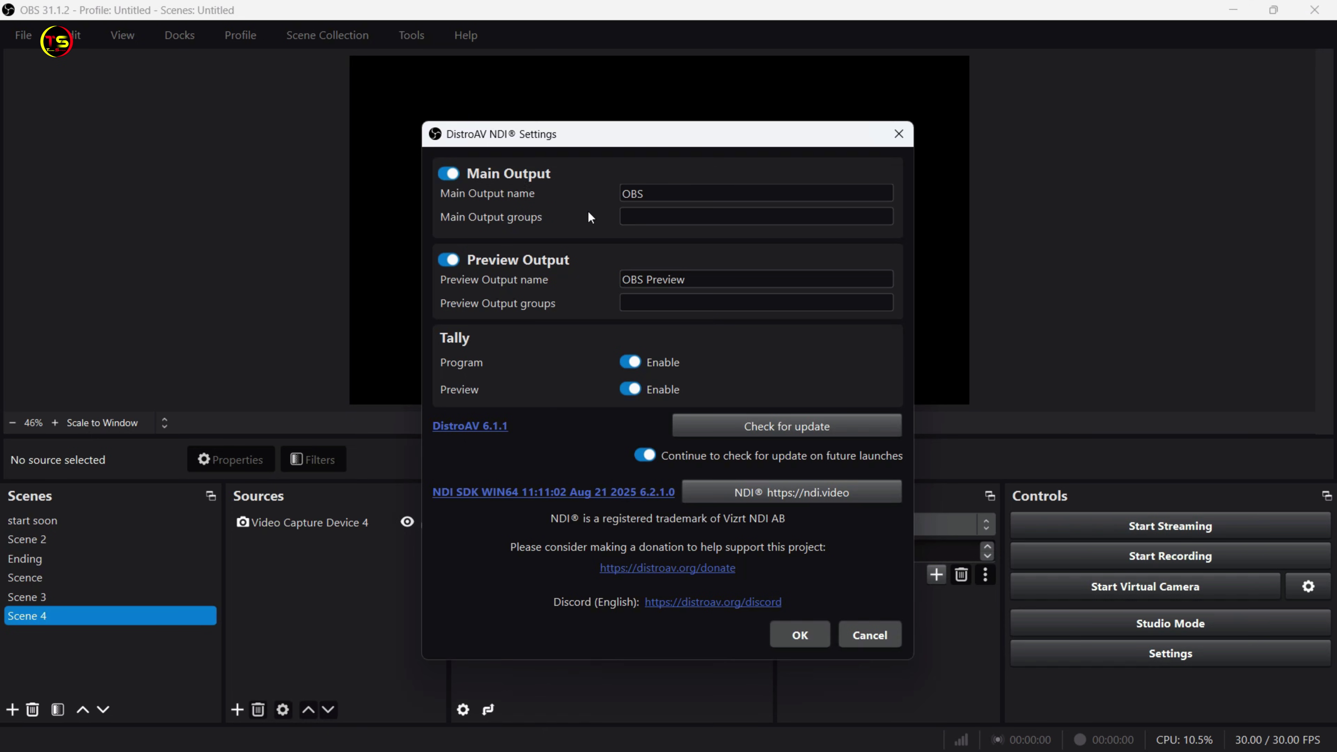
left_click(656, 193)
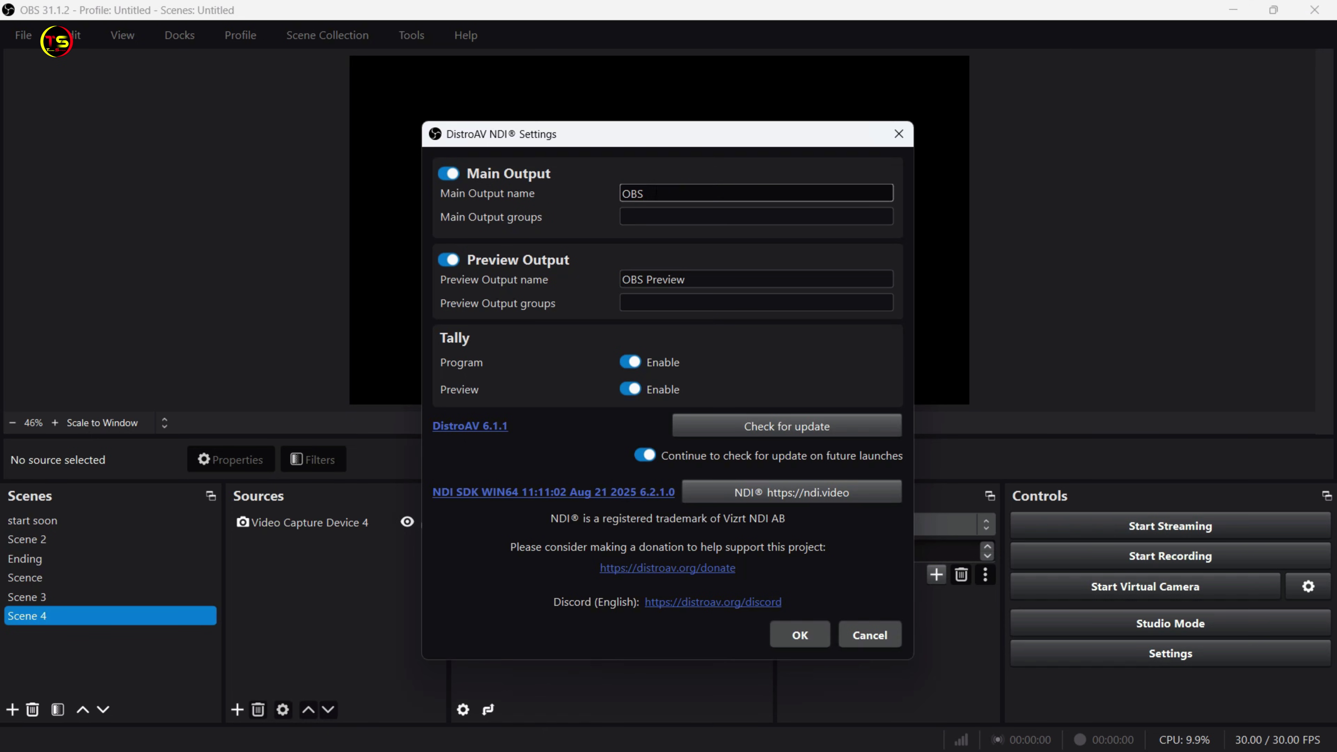
type("laptop")
left_click(704, 277)
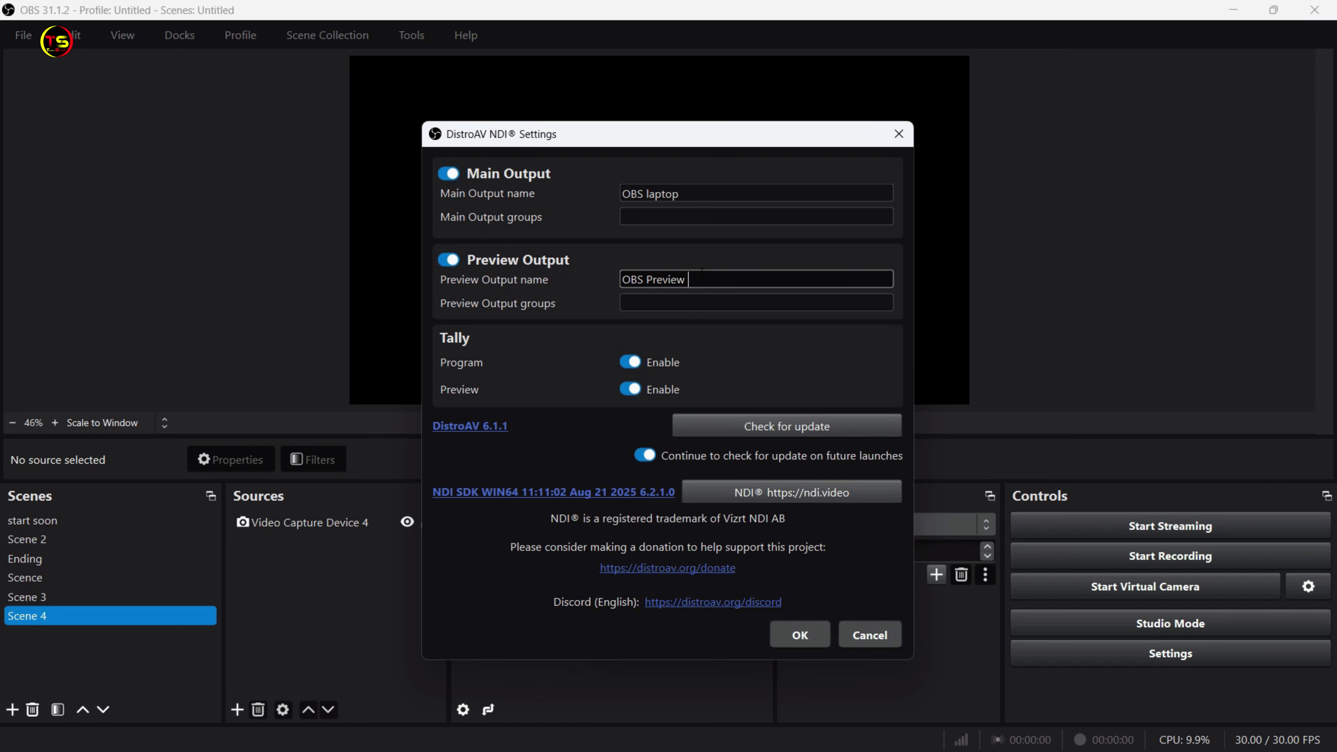
type("laptop")
left_click(812, 641)
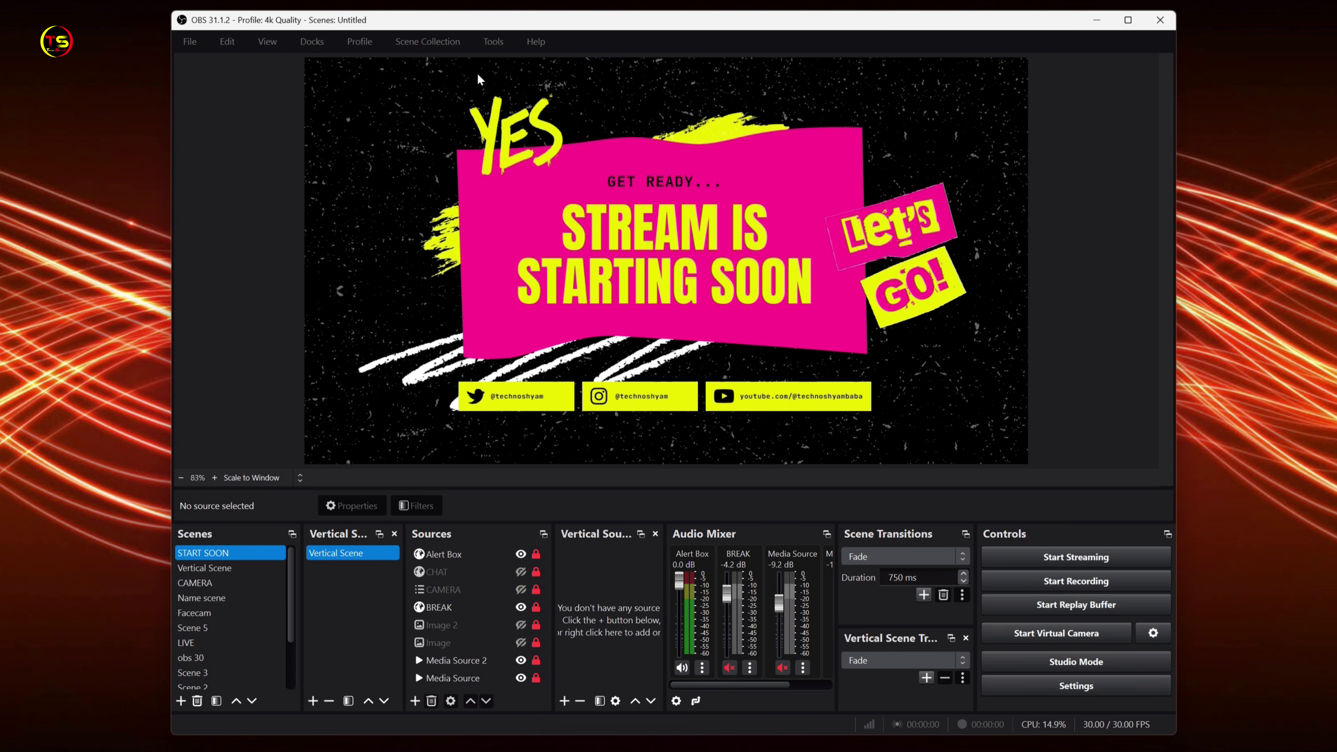
Step: In OBS on the gaming PC, name the DistroAV NDI main output "OBS gaming pc" and preview output "OBS Preview gaming pc"
left_click(493, 41)
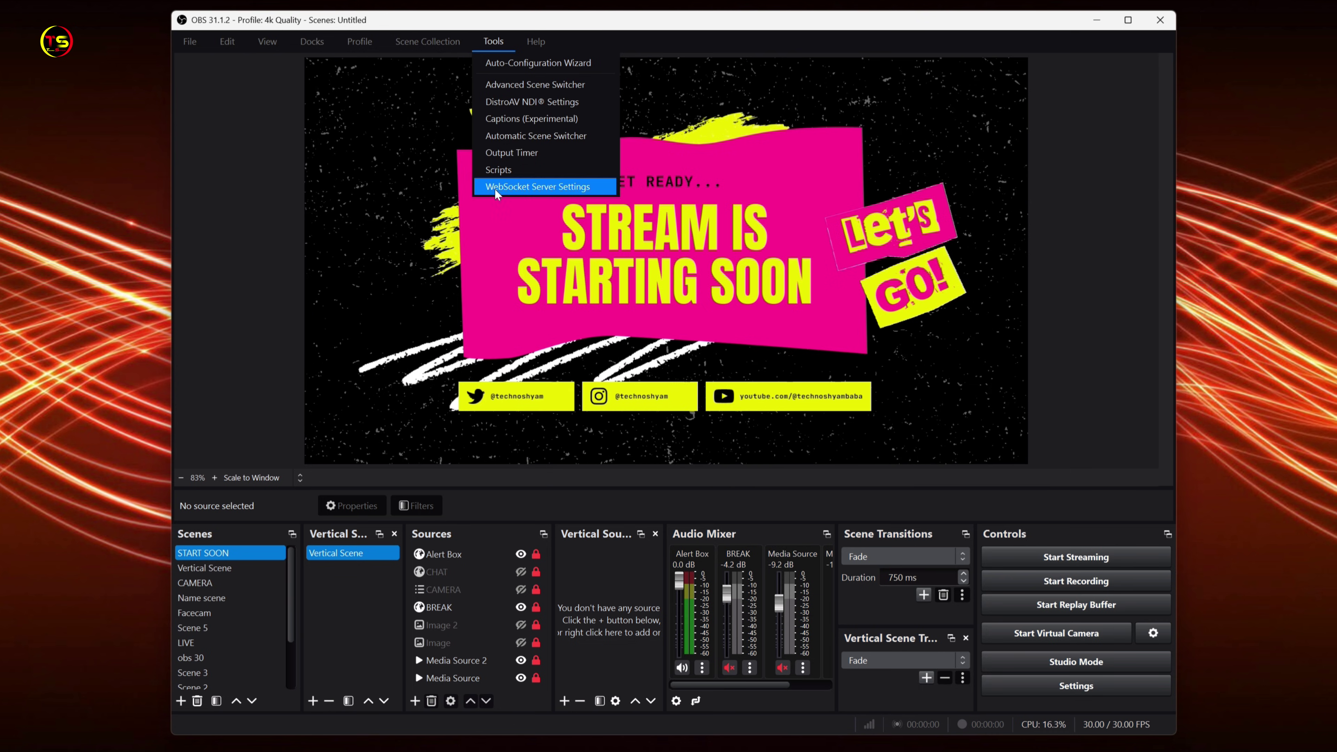
left_click(519, 104)
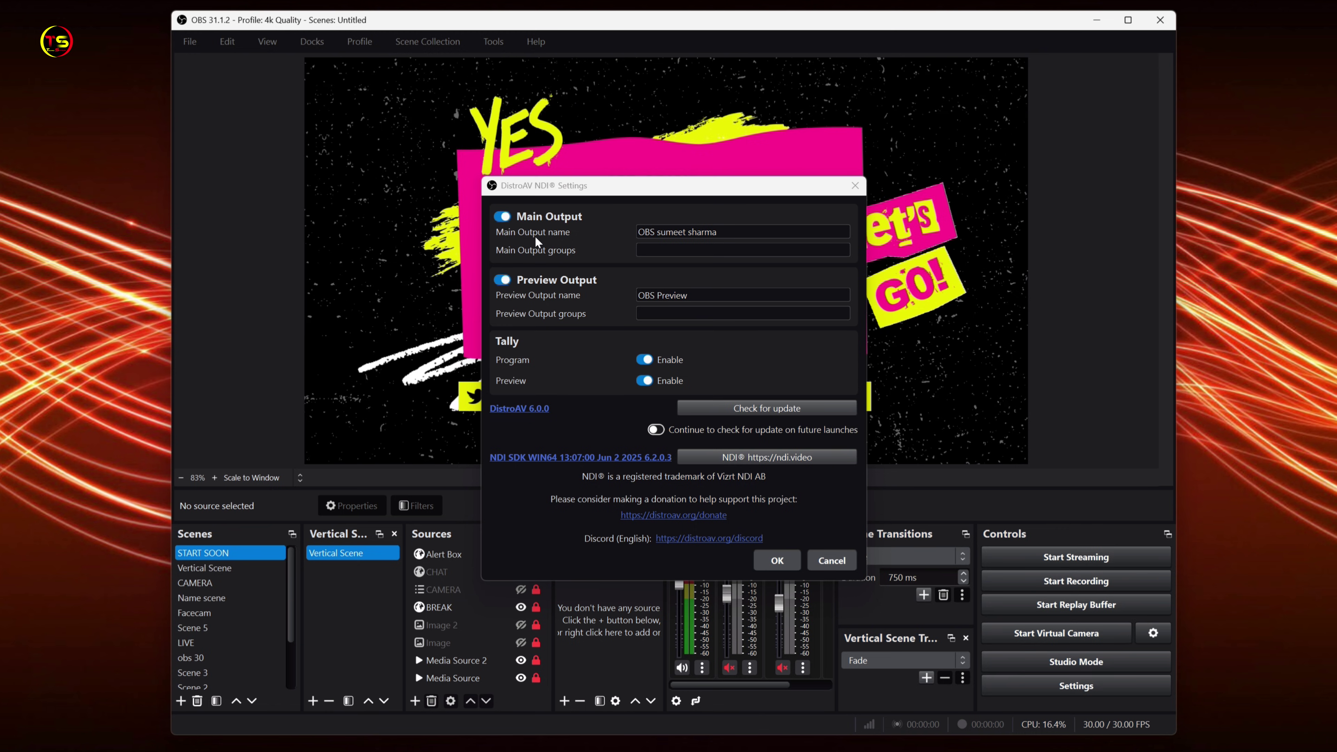
left_click(684, 232)
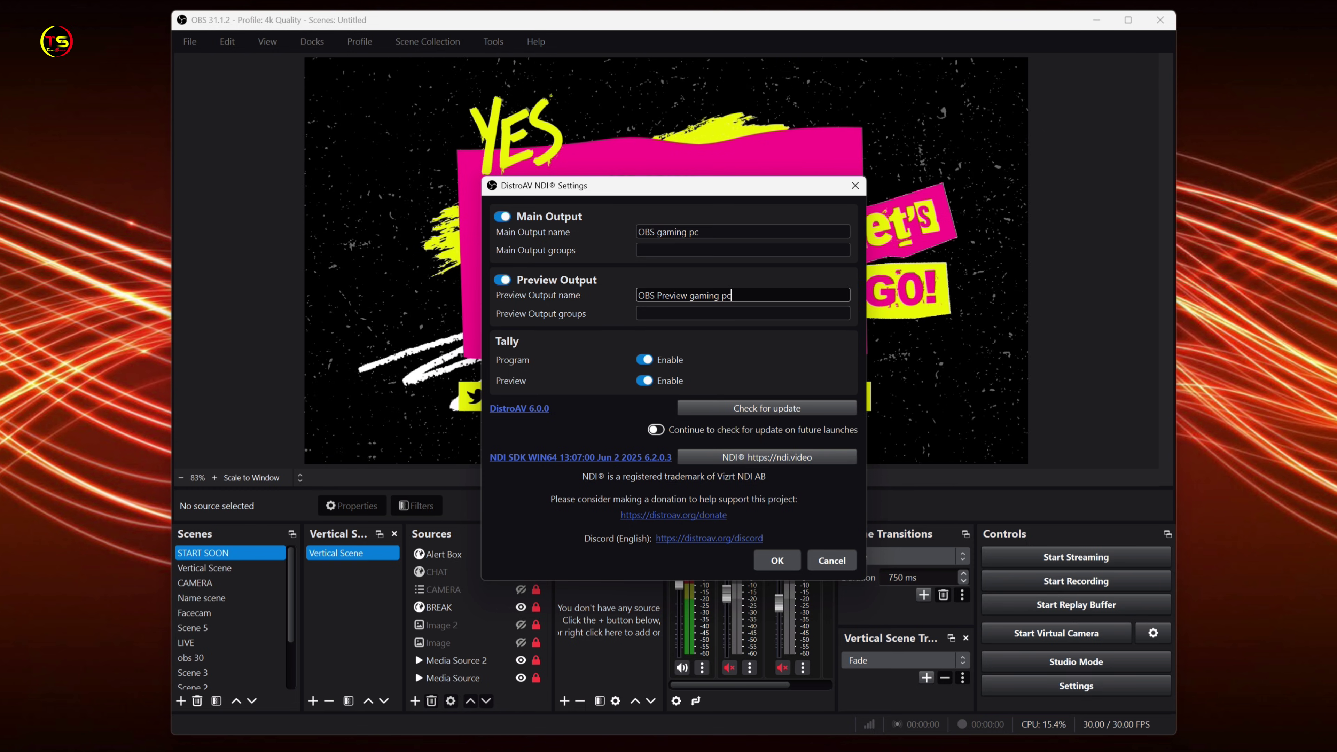
left_click(773, 561)
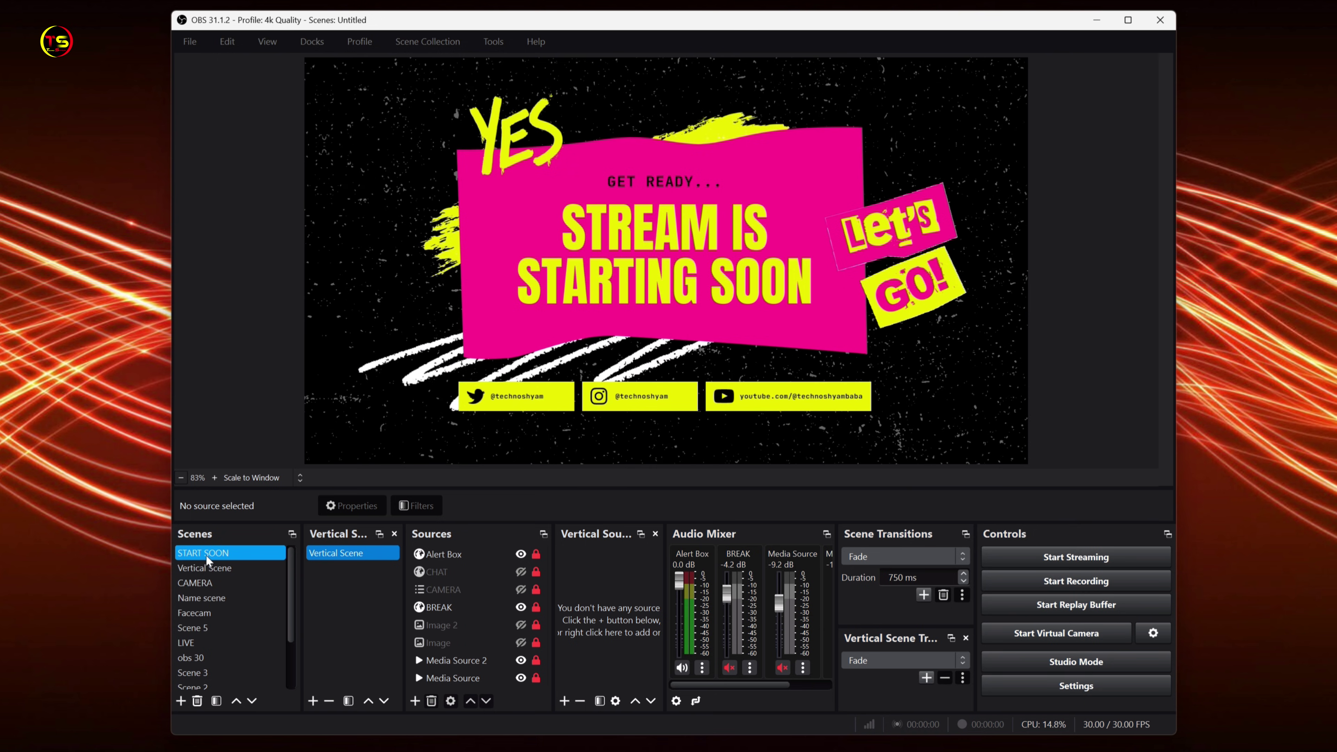
Step: Switch the gaming PC's active scene to Name scene
left_click(209, 569, "ctrl")
left_click(217, 569, "ctrl")
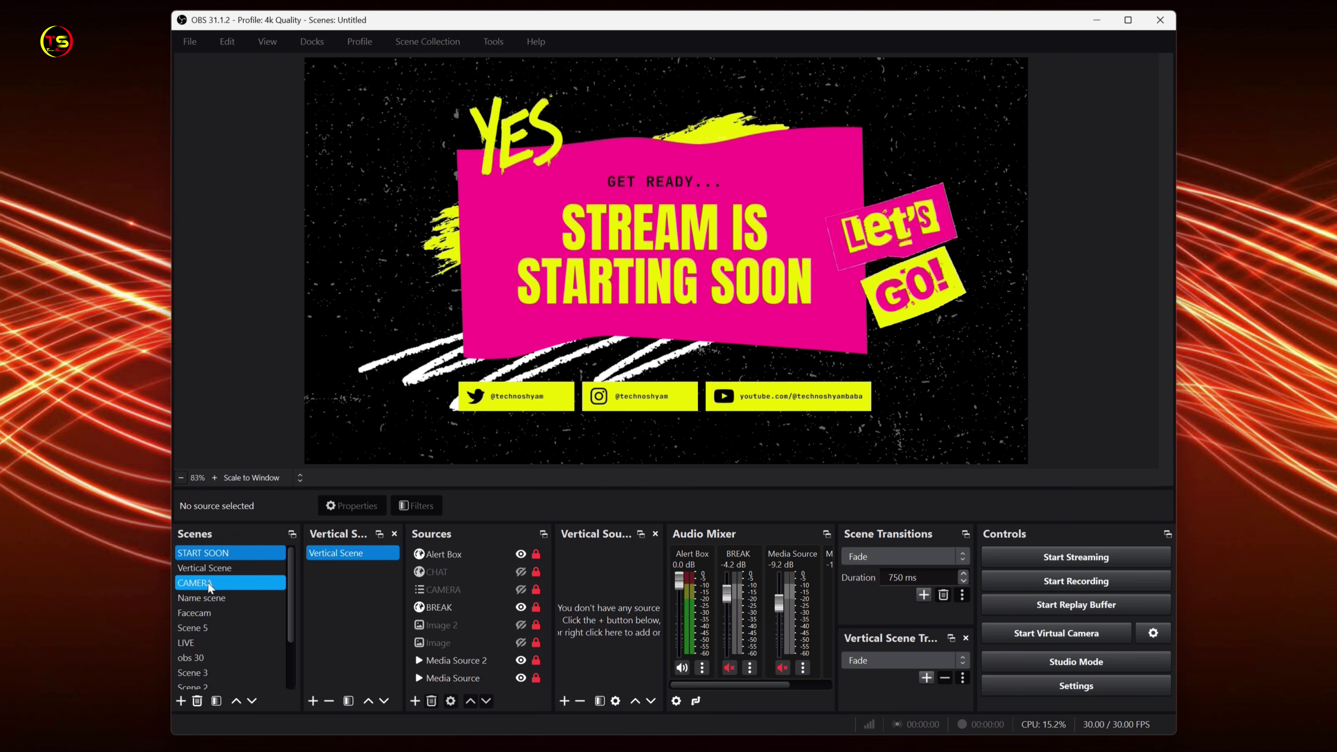
left_click(220, 611, "ctrl")
left_click(220, 600)
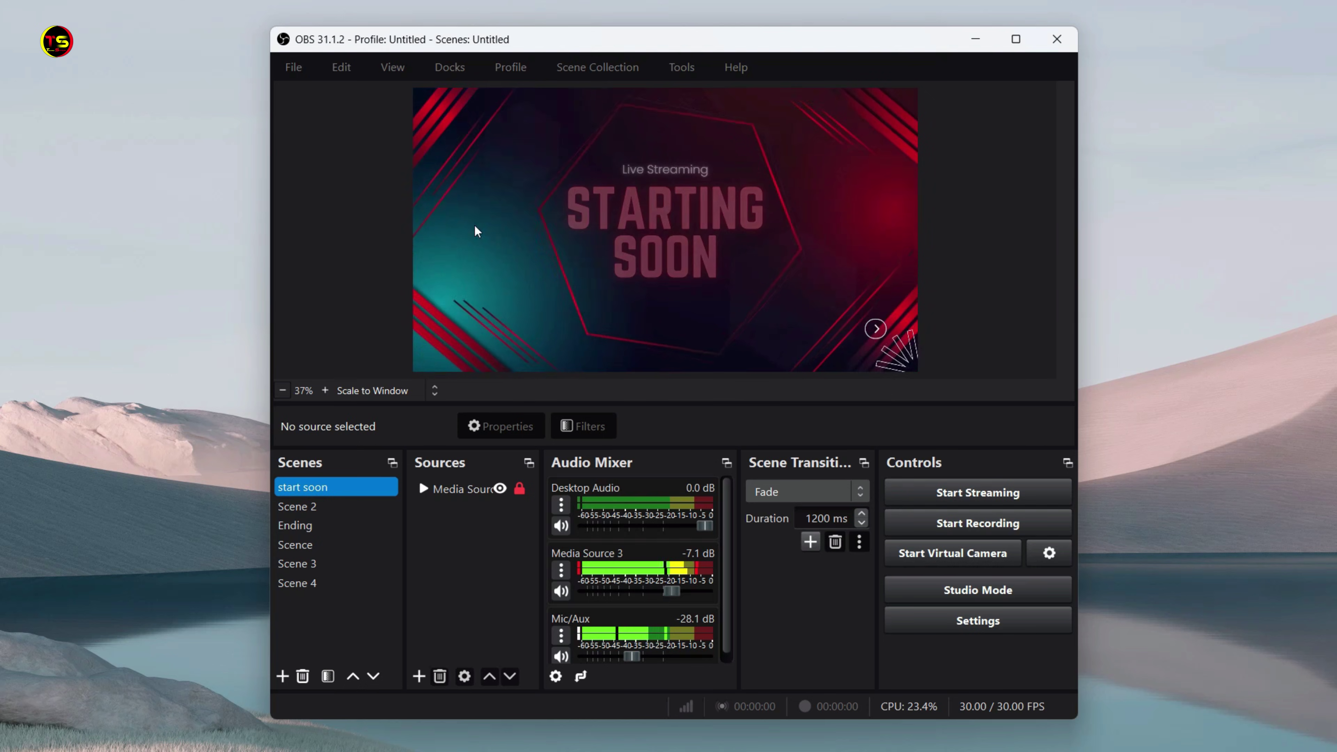
Step: In the laptop's start soon scene, add a new NDI Source that receives the gaming PC's main output, "OBS gaming pc"
left_click(418, 676)
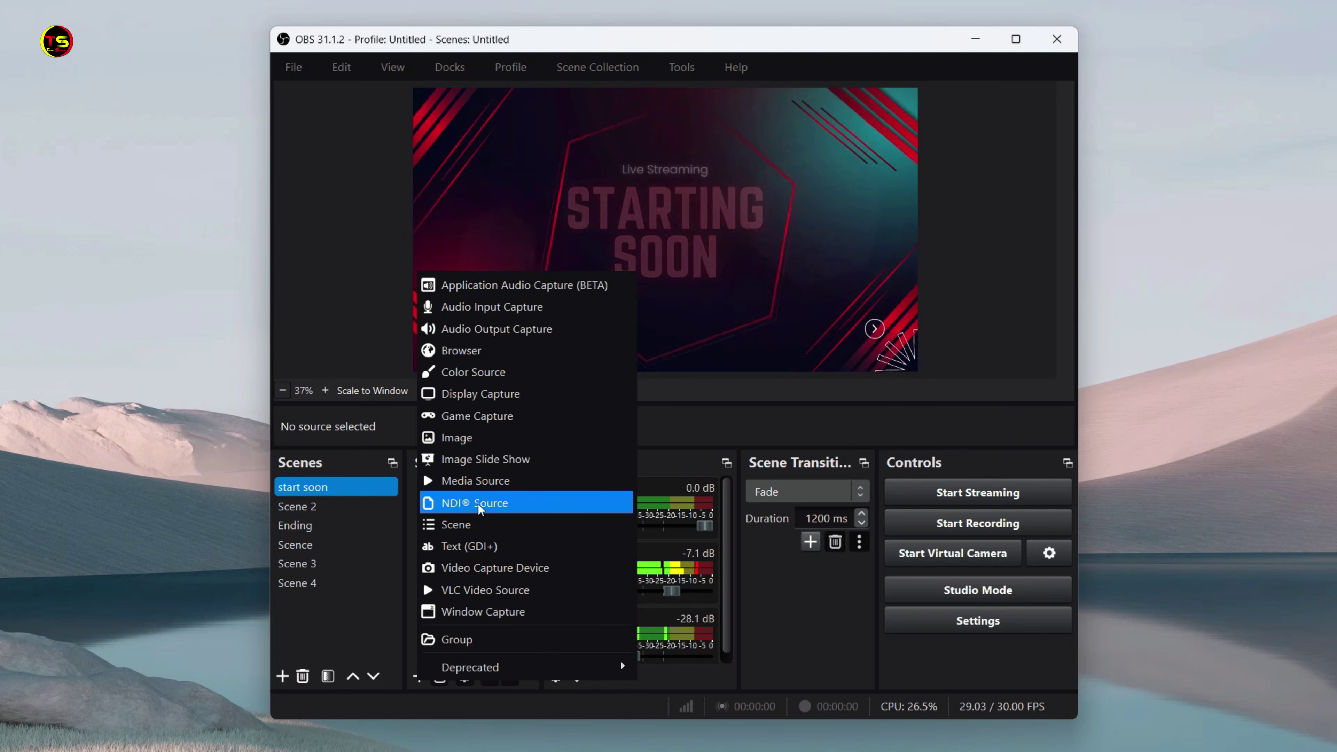
left_click(479, 505)
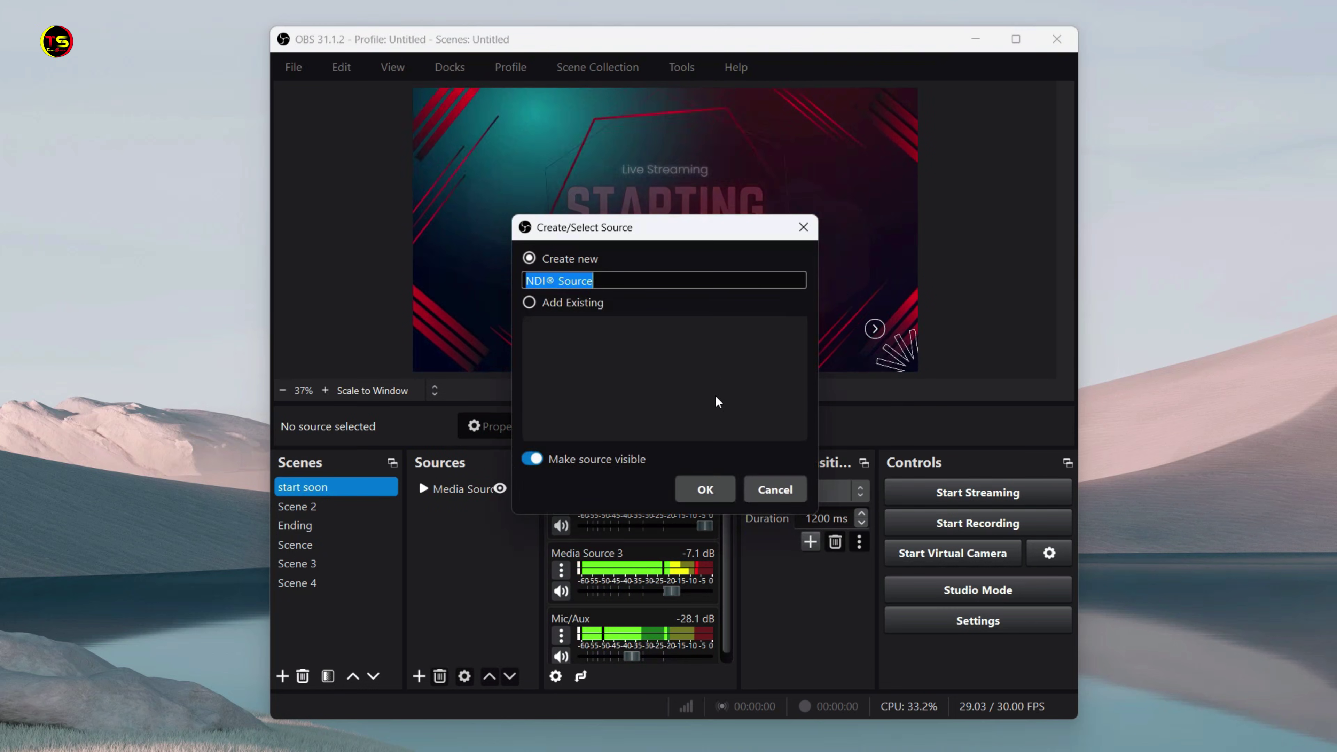
left_click(721, 492)
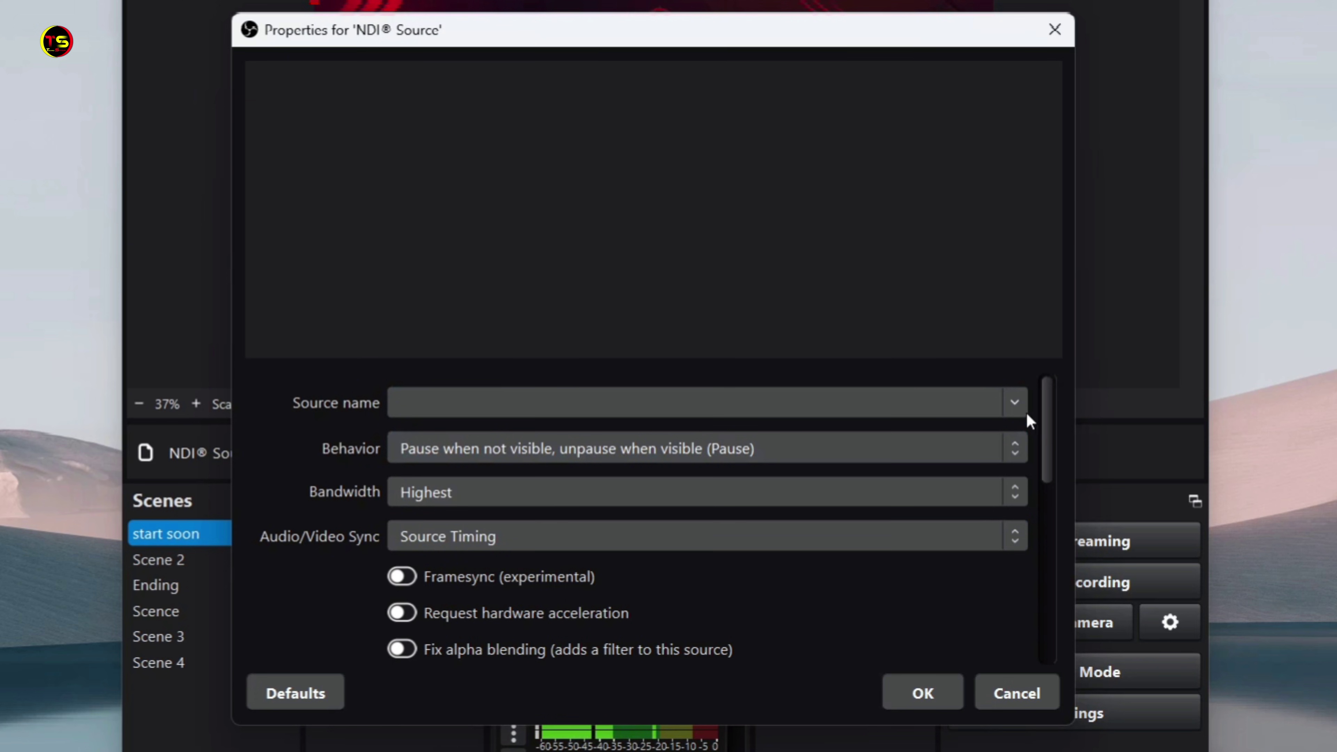
left_click(1013, 403)
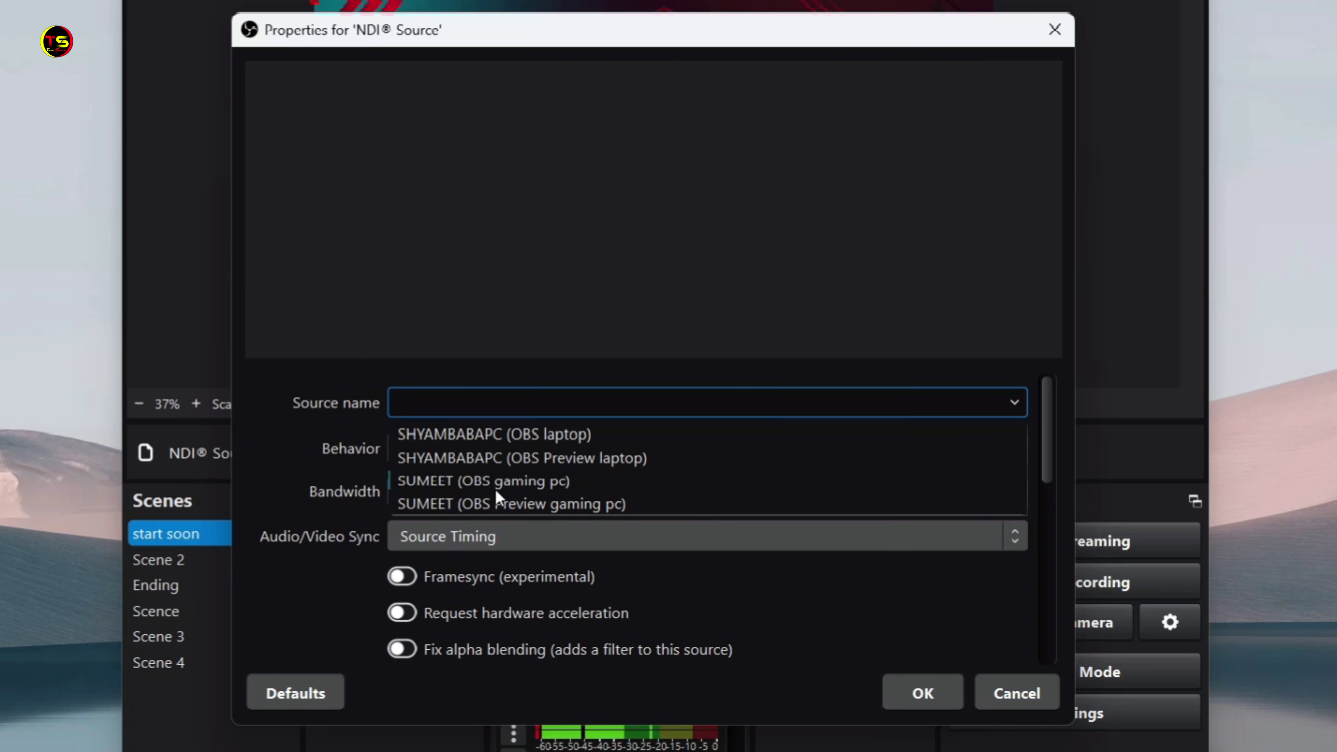
left_click(522, 486)
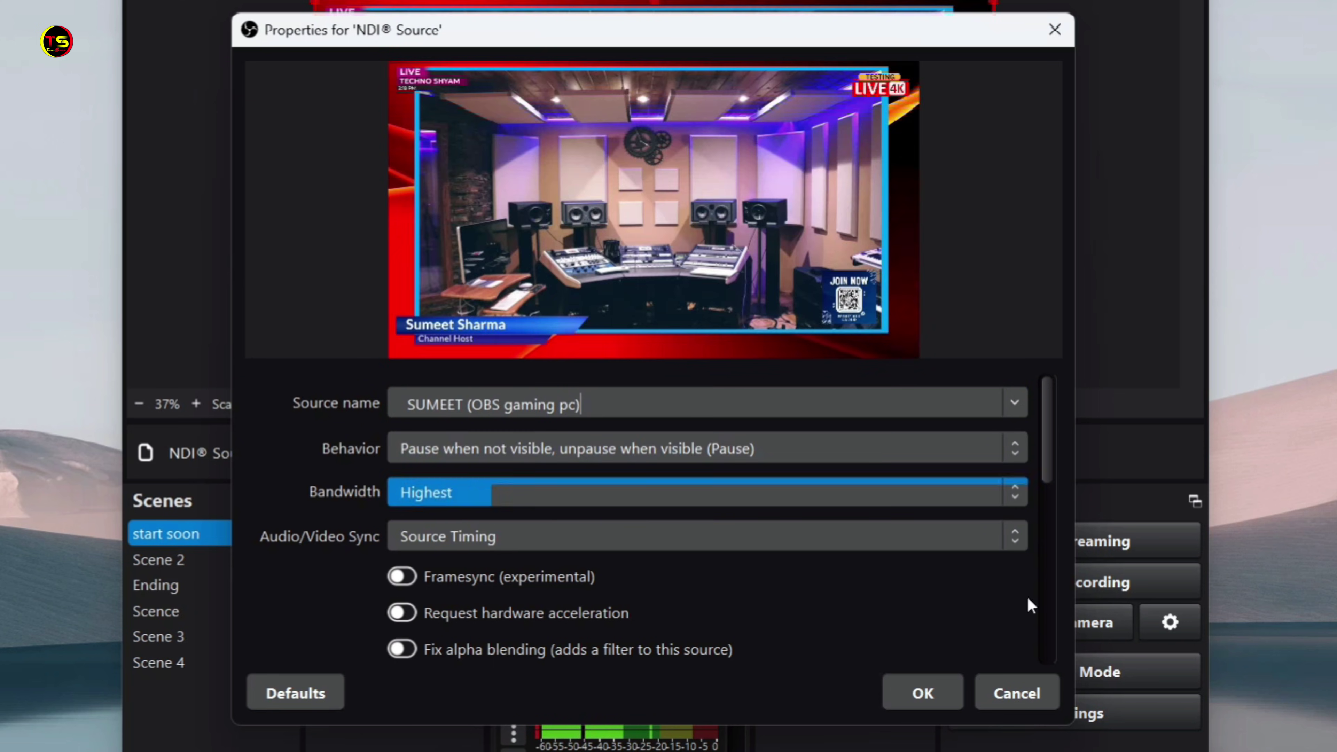
left_click(927, 692)
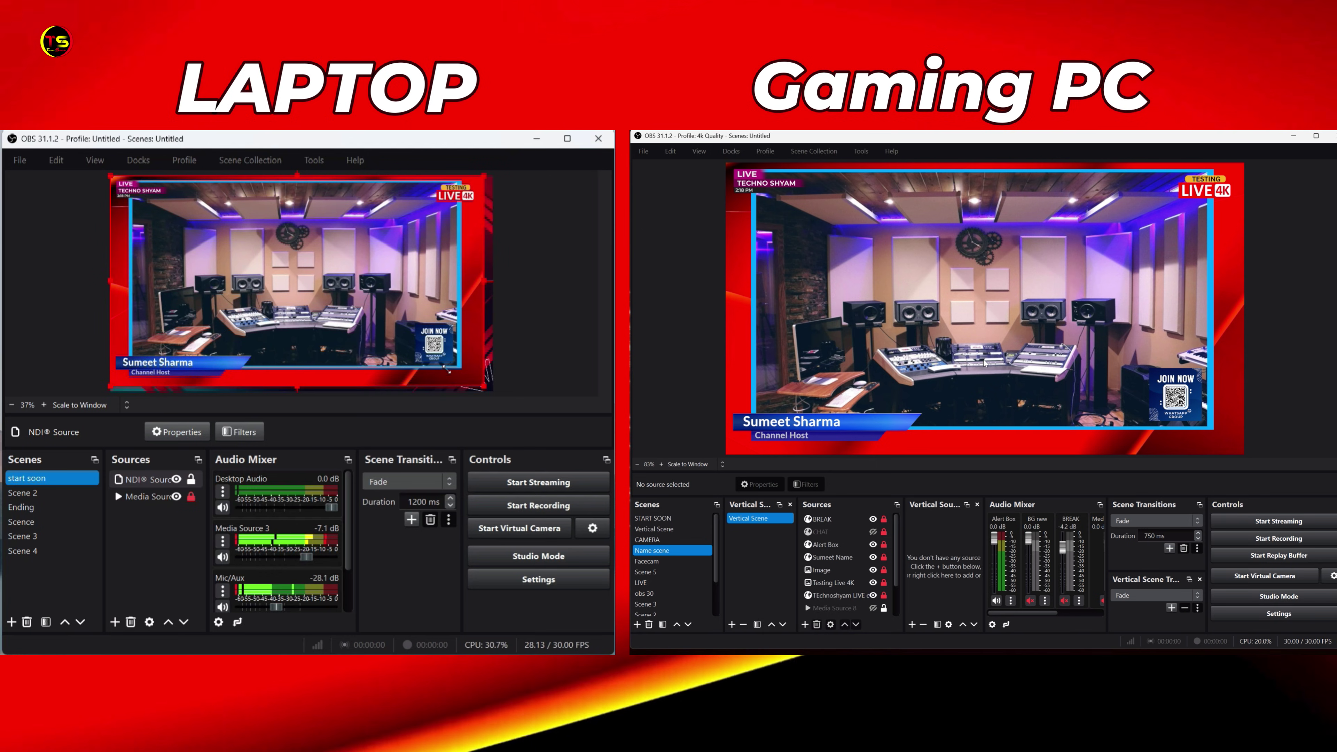
Step: Shrink the NDI source and place it about 122 px from the canvas's left edge and 58 px from its top
left_click_drag(492, 391, 441, 363)
left_click_drag(264, 282, 328, 321)
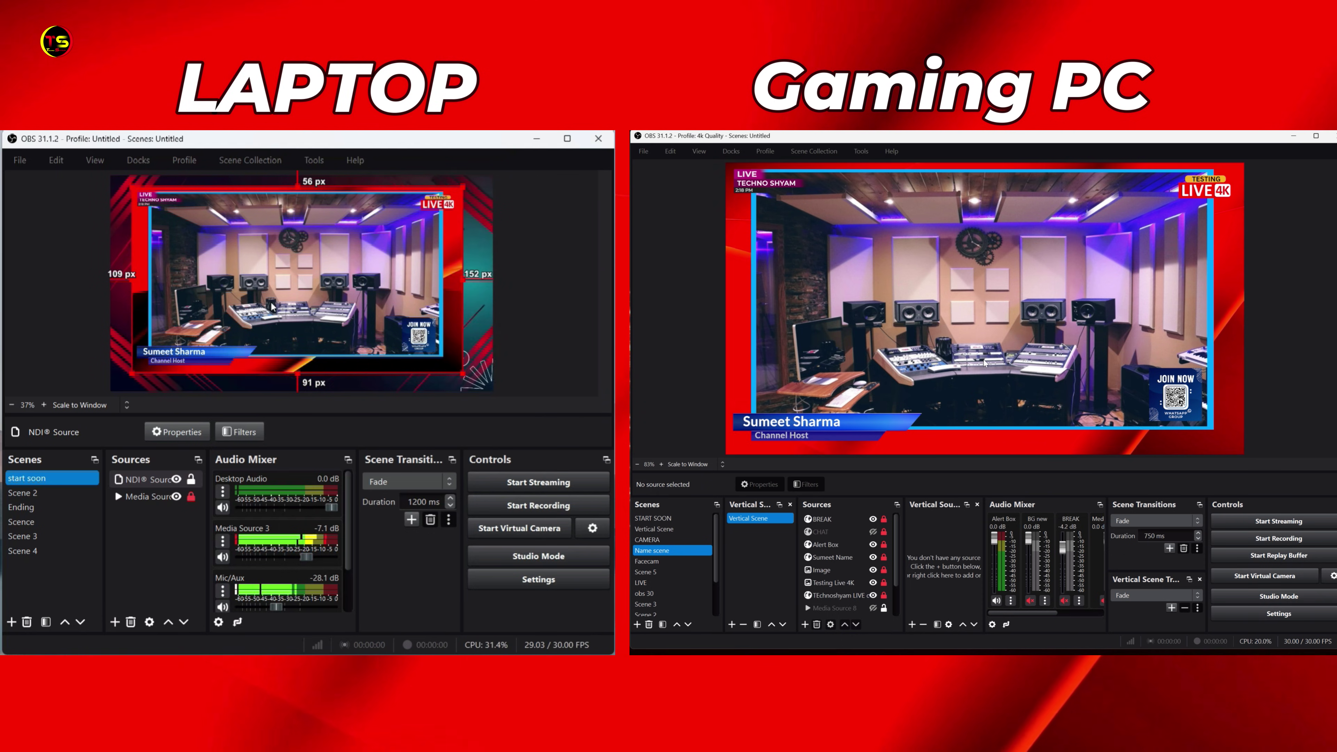
mouse_move(271, 306)
left_mouse_down()
mouse_move(348, 311)
mouse_move(293, 311)
left_mouse_up()
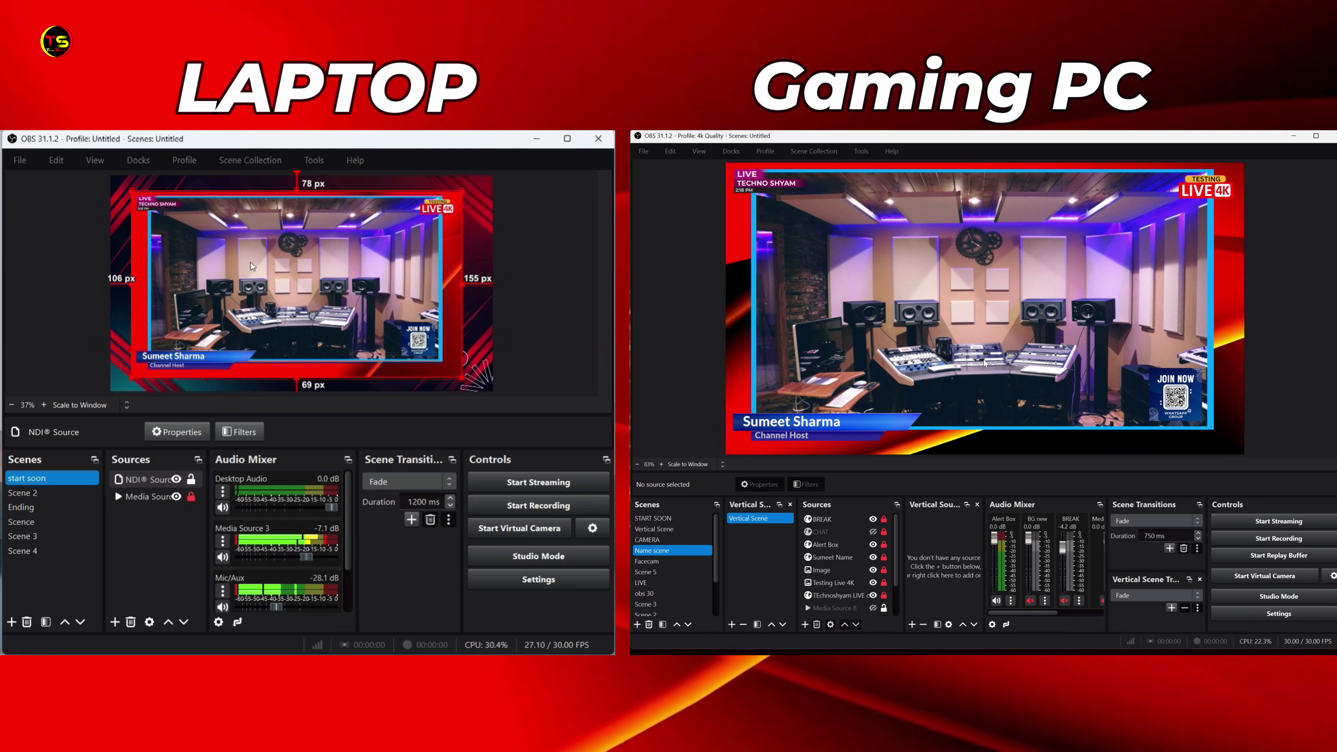
mouse_move(208, 333)
left_mouse_down()
mouse_move(262, 330)
mouse_move(216, 328)
left_mouse_up()
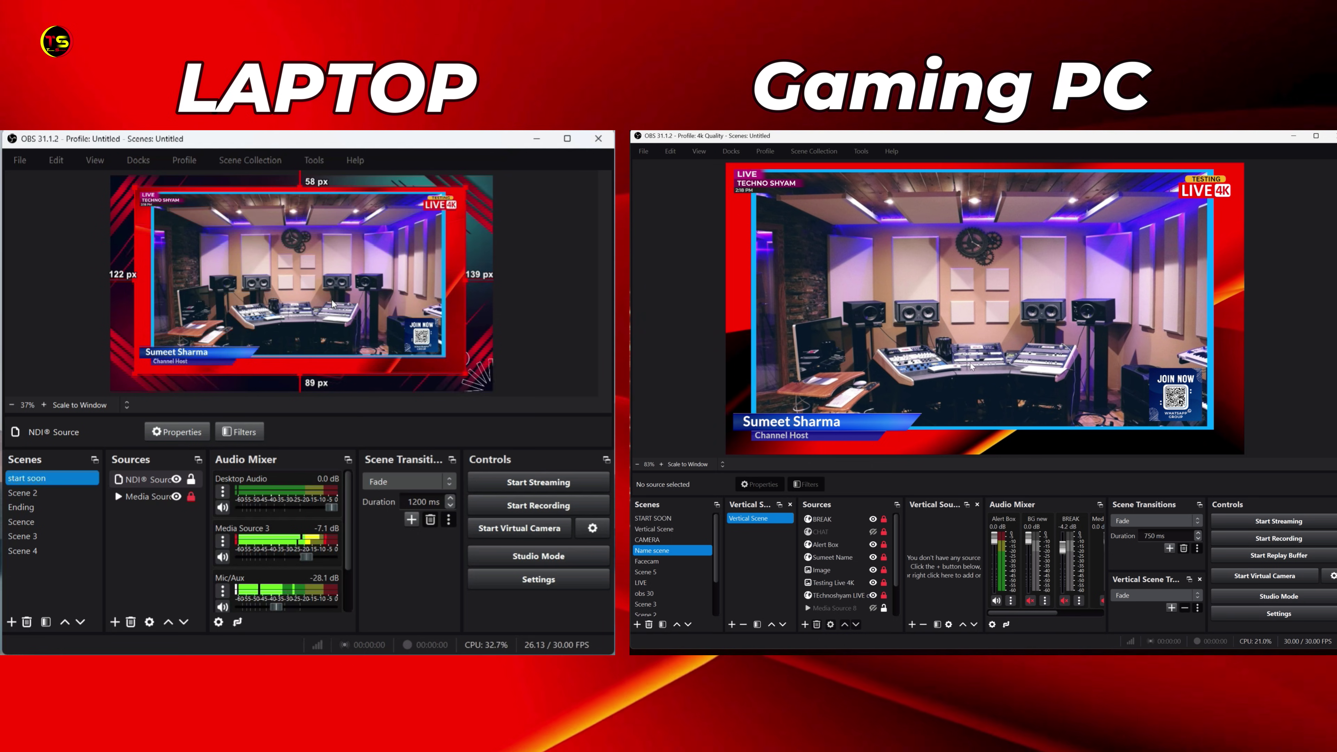
Step: Test the NDI feed by switching the gaming PC to the START SOON scene and on to the CAMERA scene
left_click(670, 519)
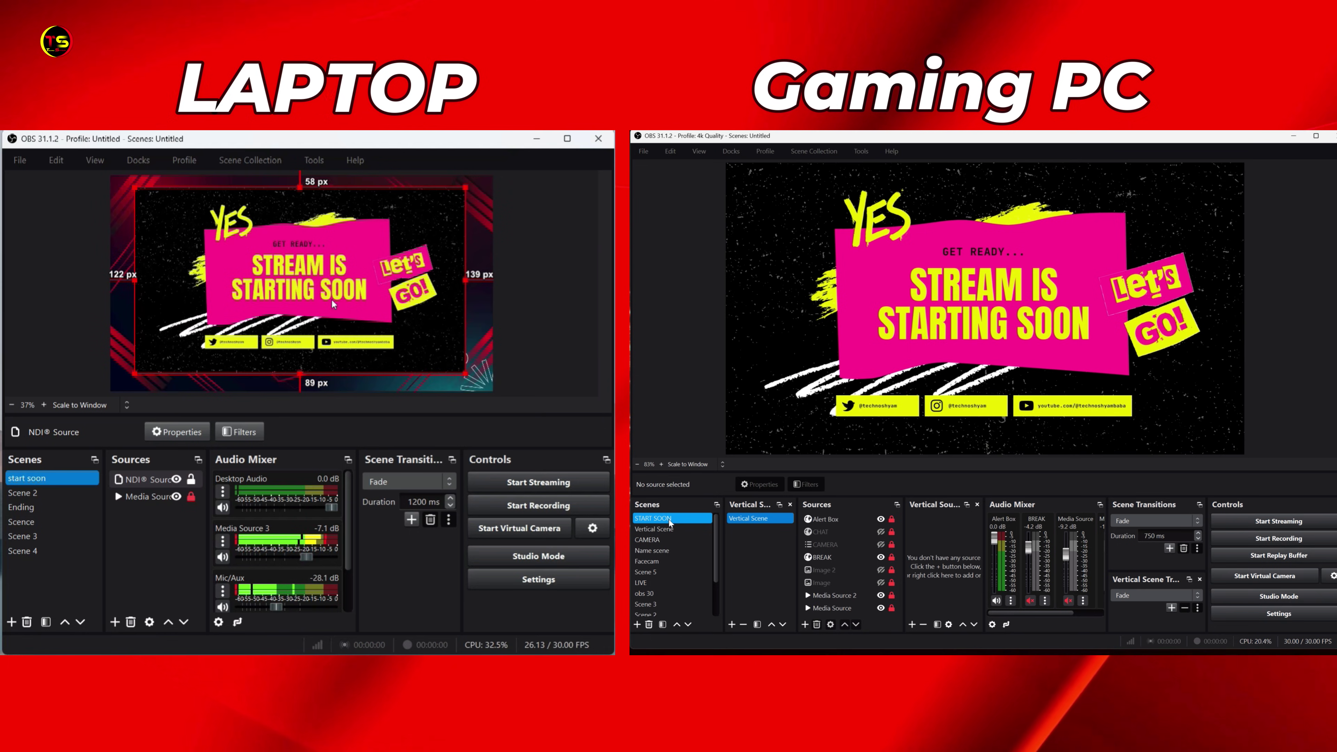
left_click(665, 540)
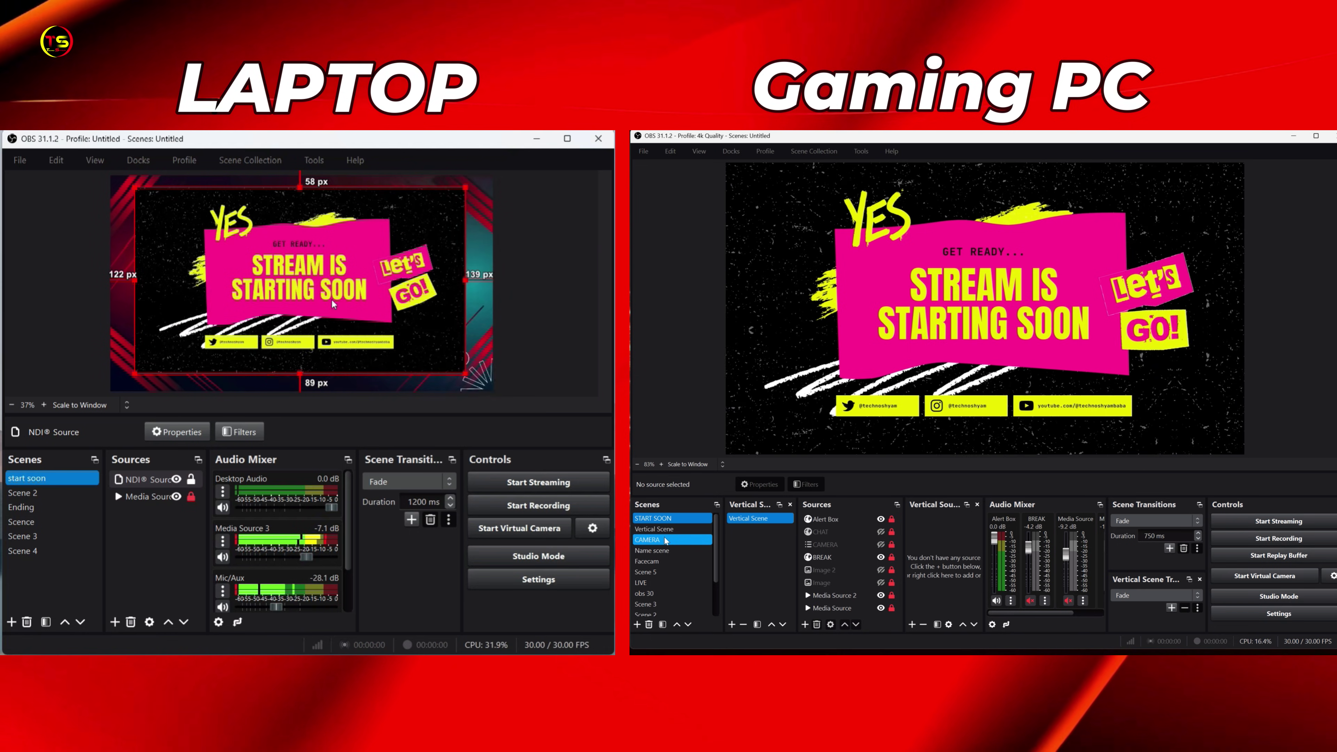
left_click(666, 541)
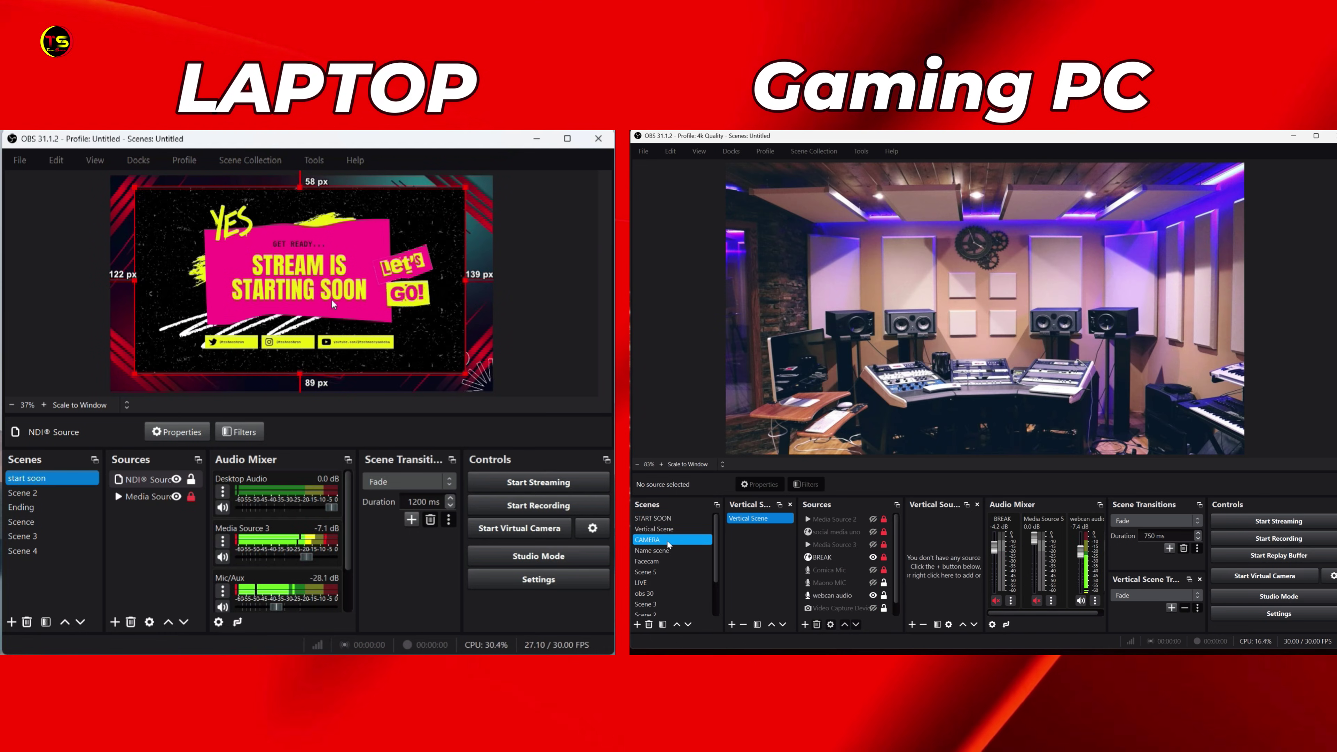